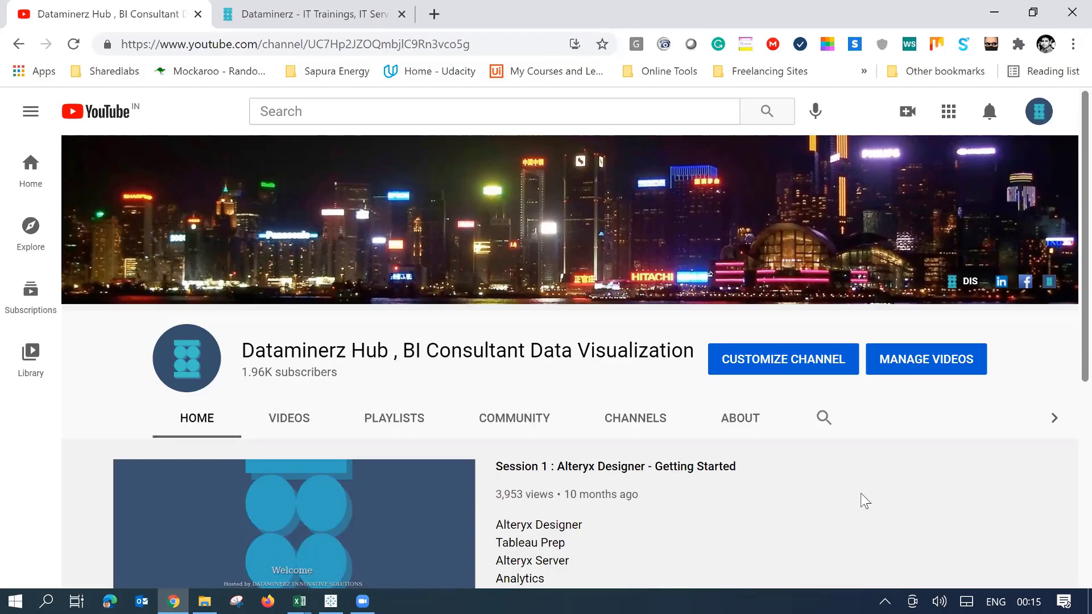
Step: Bring the Tableau Term Analysis dashboard window to the front
left_click(330, 601)
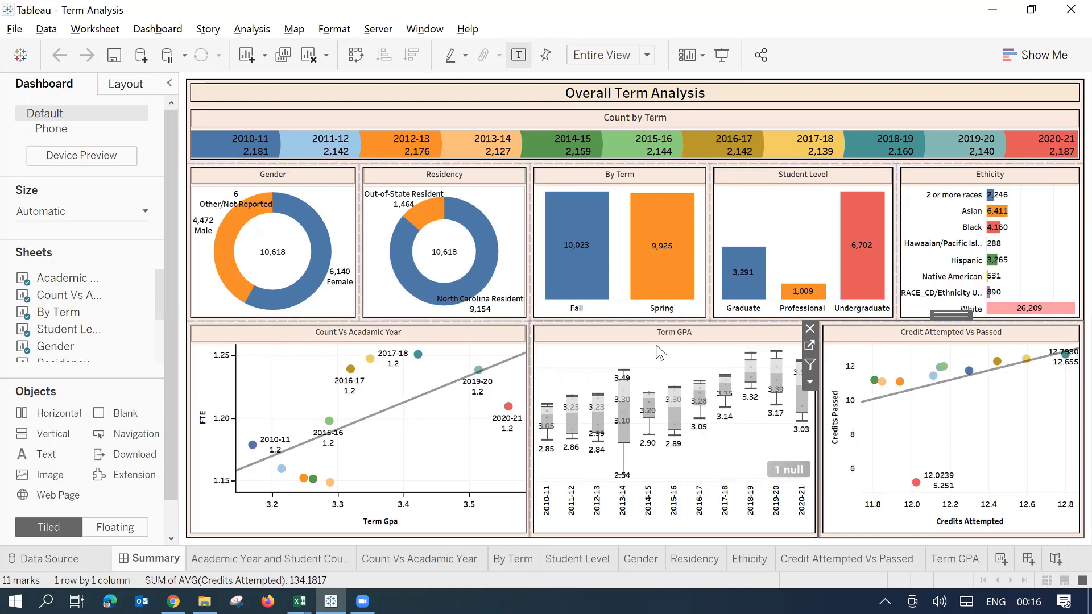
Step: Open the Credit Attempted Vs Passed worksheet, then select and clear the Citizenship field
left_click(808, 346)
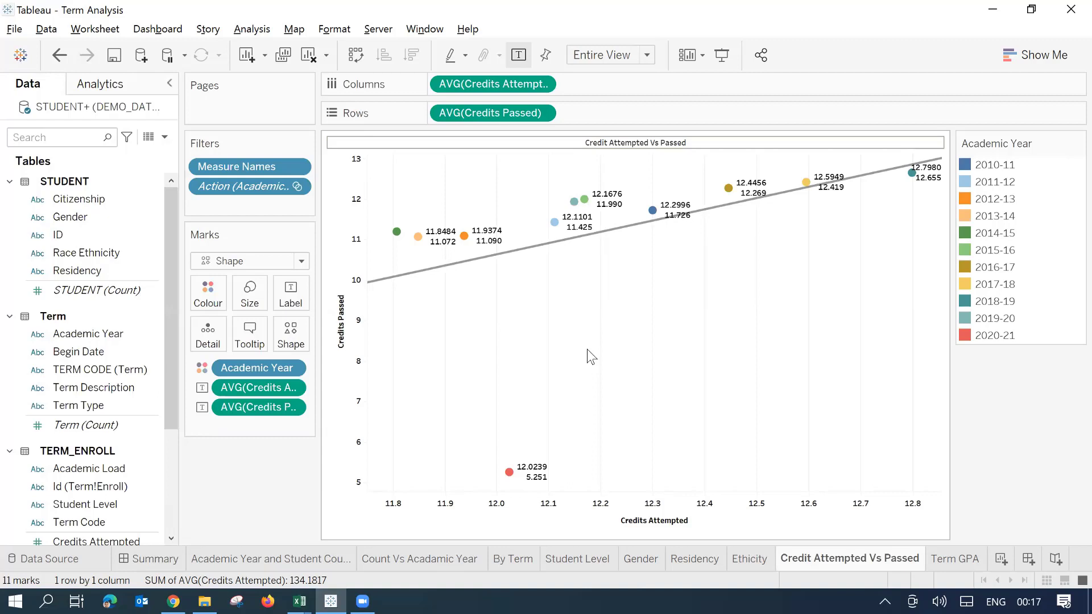
left_click(73, 193)
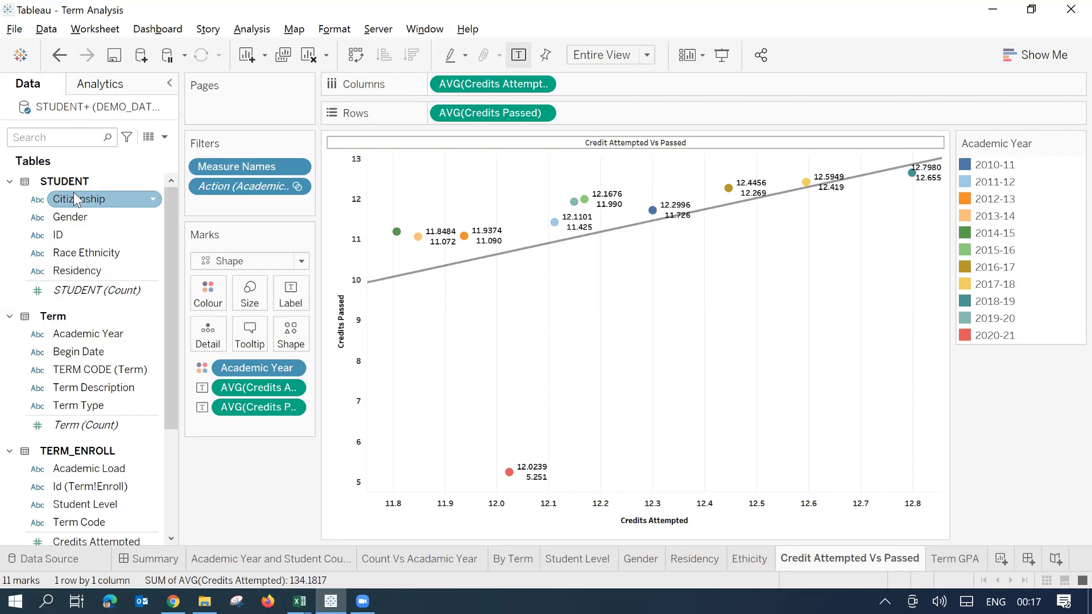
left_click(560, 340)
Step: Review the Term GPA and Academic Year count sheets, then bring up the Demo Data folder
left_click(949, 560)
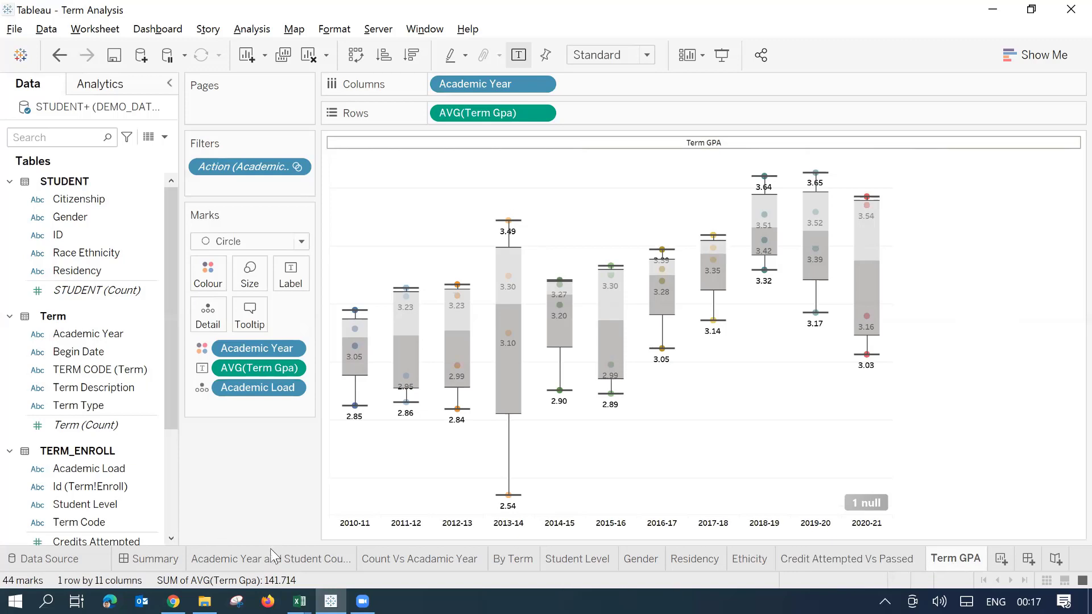
left_click(266, 567)
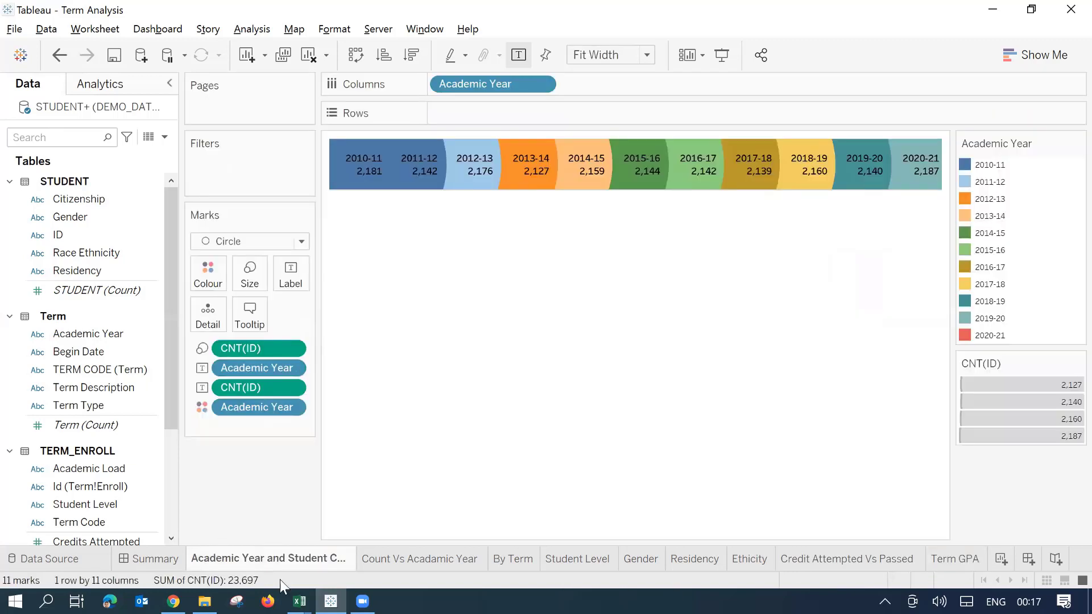
left_click(204, 601)
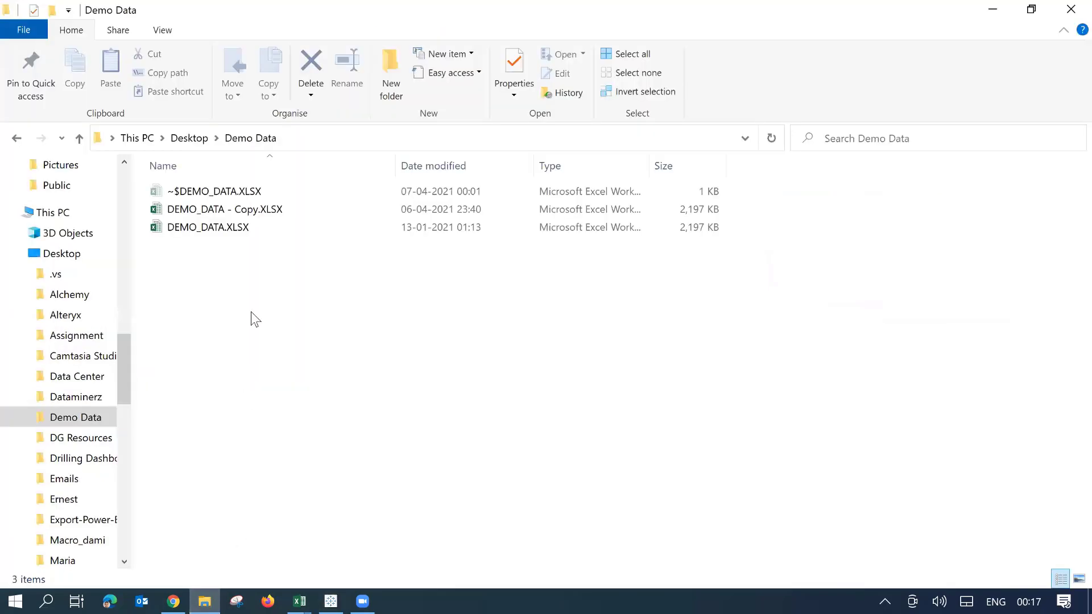
Step: Open DEMO_DATA.XLSX in Excel and look through its Term, Defintions, STUDENT and TERM_ENROLL sheets
double_click(196, 227)
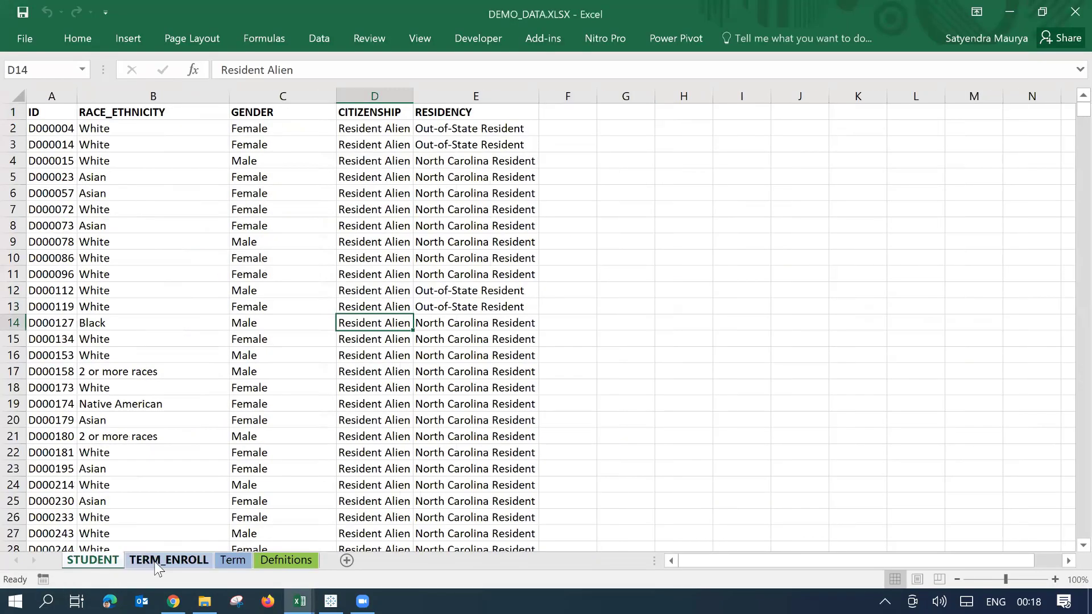
left_click(242, 560)
left_click(286, 561)
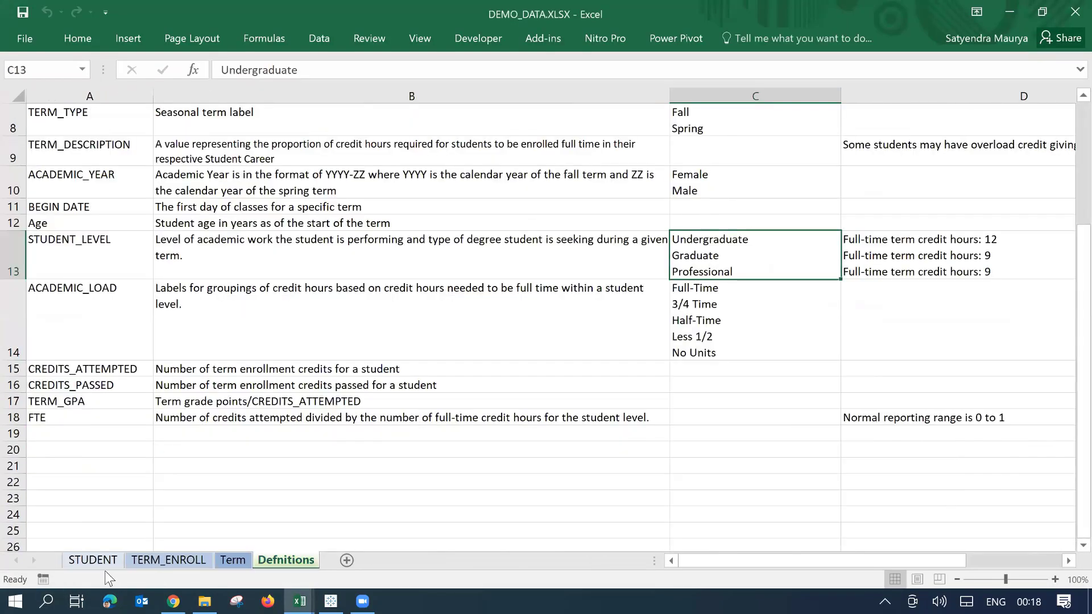
left_click(85, 559)
left_click(175, 564)
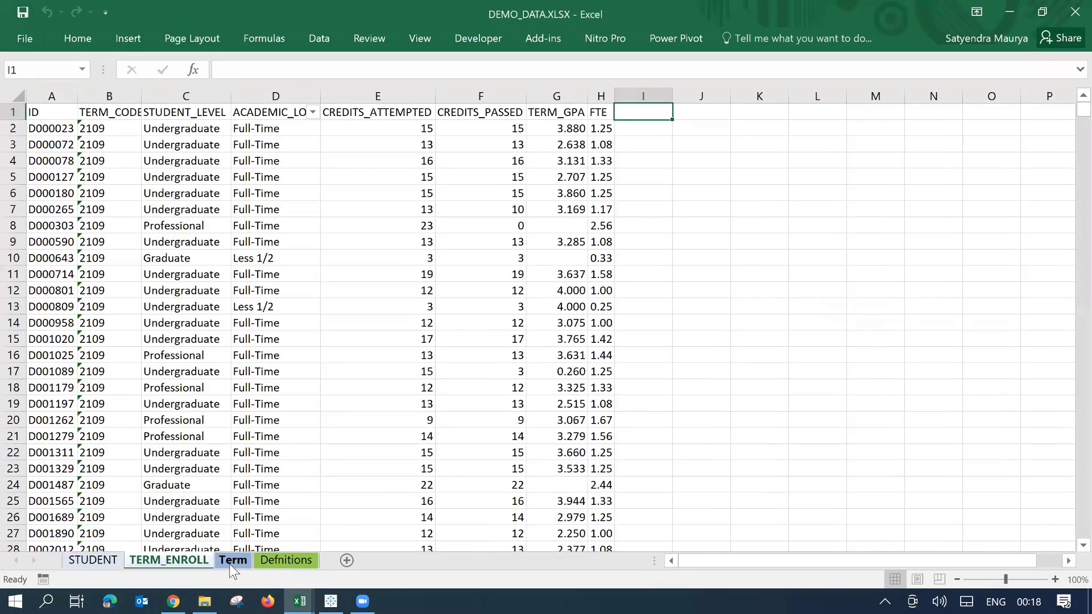
left_click(229, 564)
Step: Scroll the Defintions sheet back to the top and return to Tableau
left_click(286, 561)
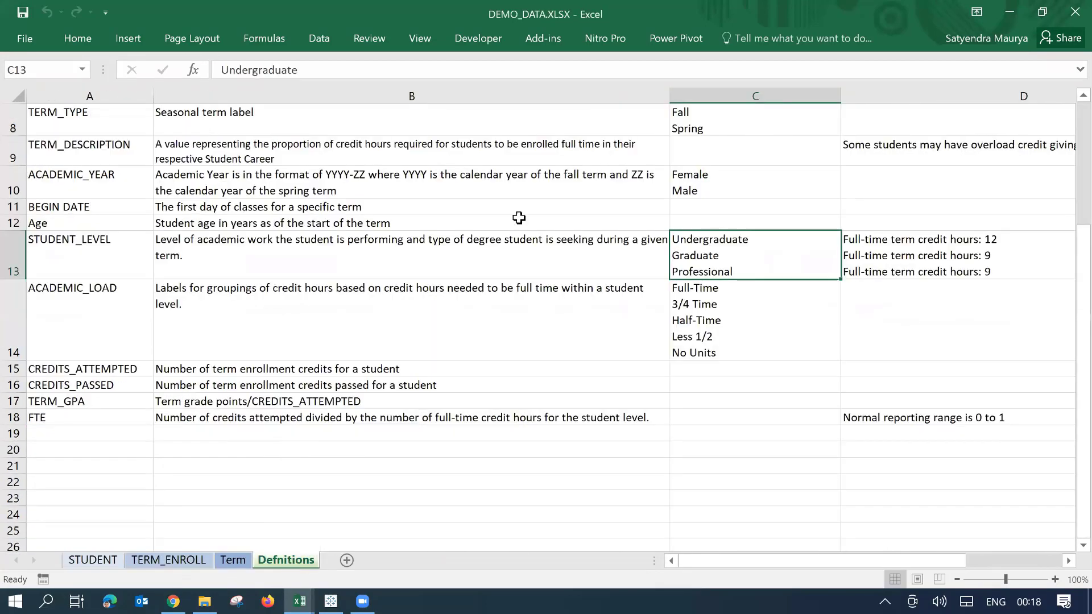
scroll(332, 321, "up", 3)
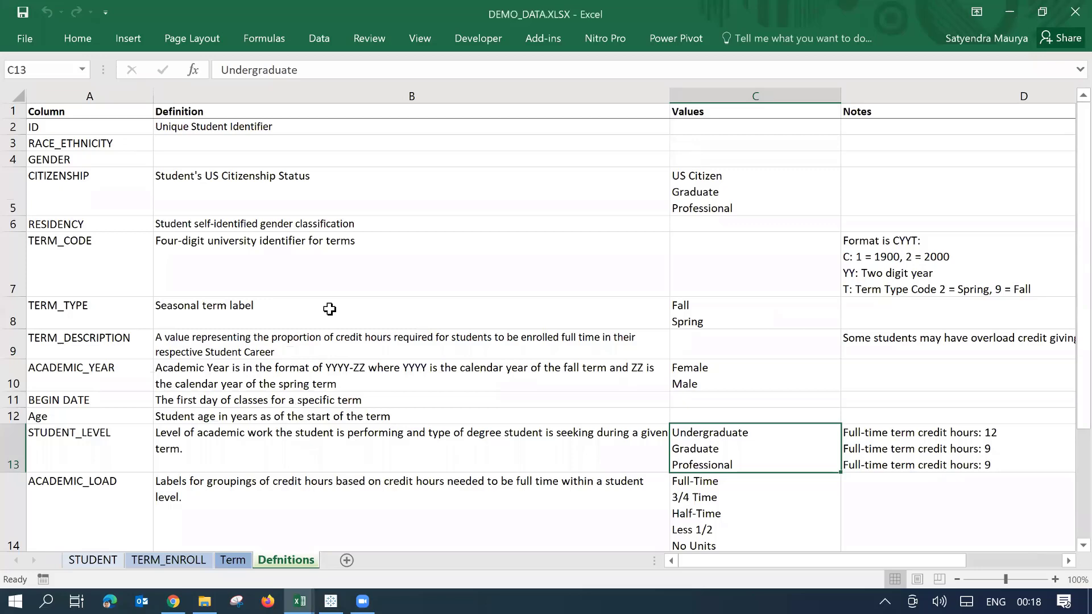
left_click(331, 590)
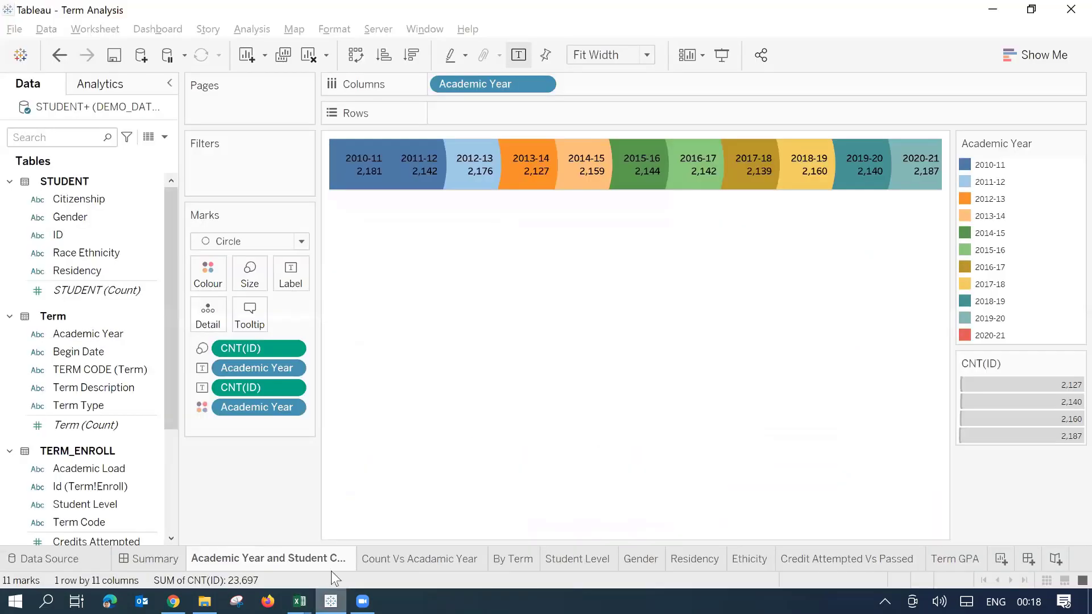
Step: Step through Count Vs Acadamic Year, By Term, Student Level, Gender, Residency and Ethicity, ending on Summary
left_click(392, 558)
left_click(534, 559)
left_click(572, 560)
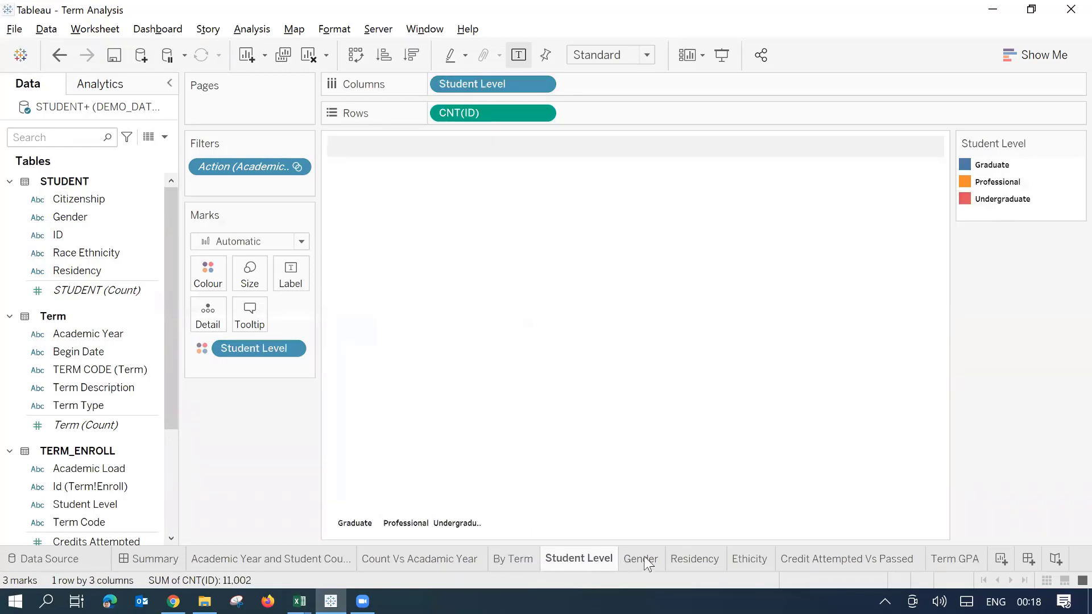
left_click(642, 560)
left_click(691, 560)
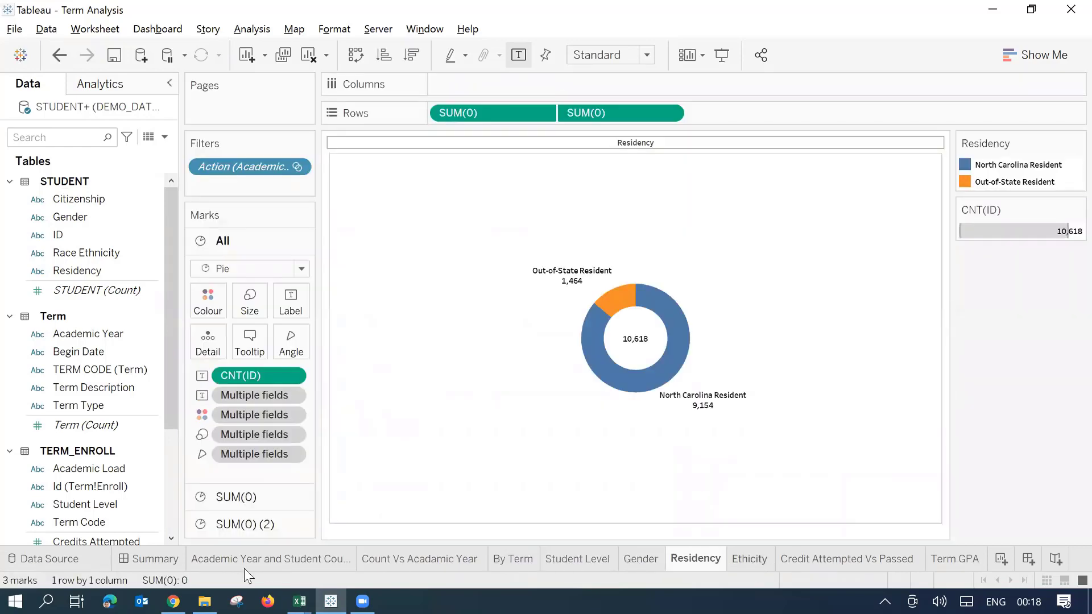
key("ctrl+Tab")
left_click(146, 560)
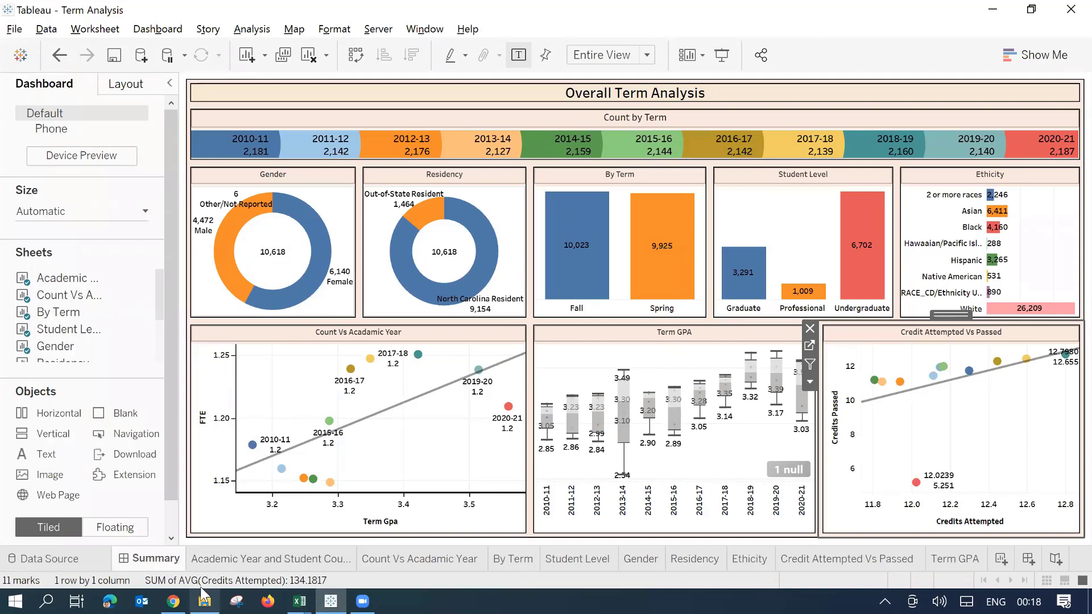
Step: Open DEMO_DATA - Copy.XLSX from the Demo Data folder, accepting the same-name workbook warning
mouse_move(206, 596)
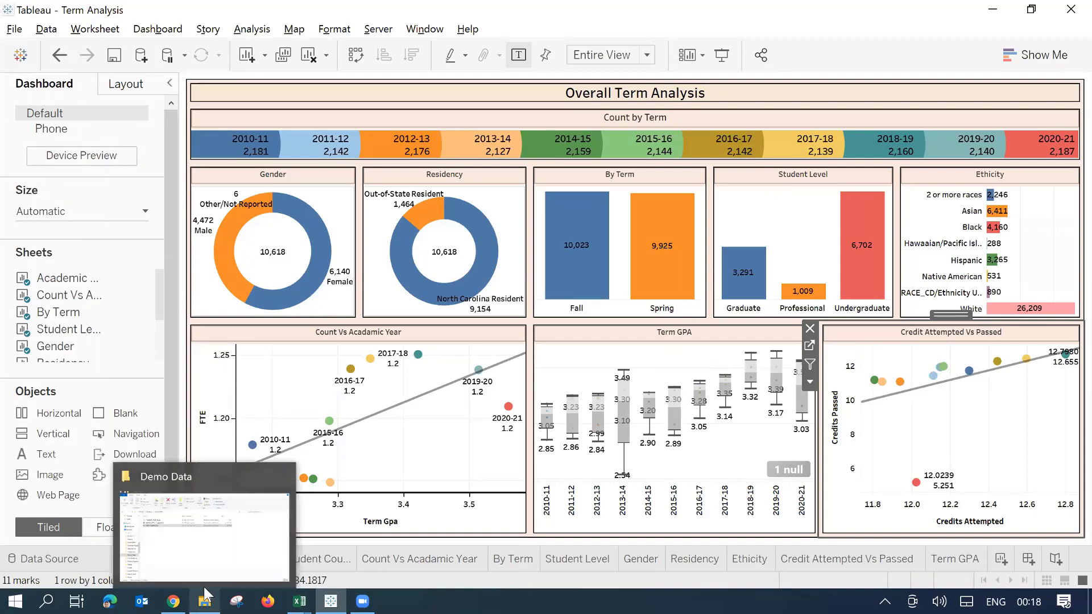
left_click(204, 540)
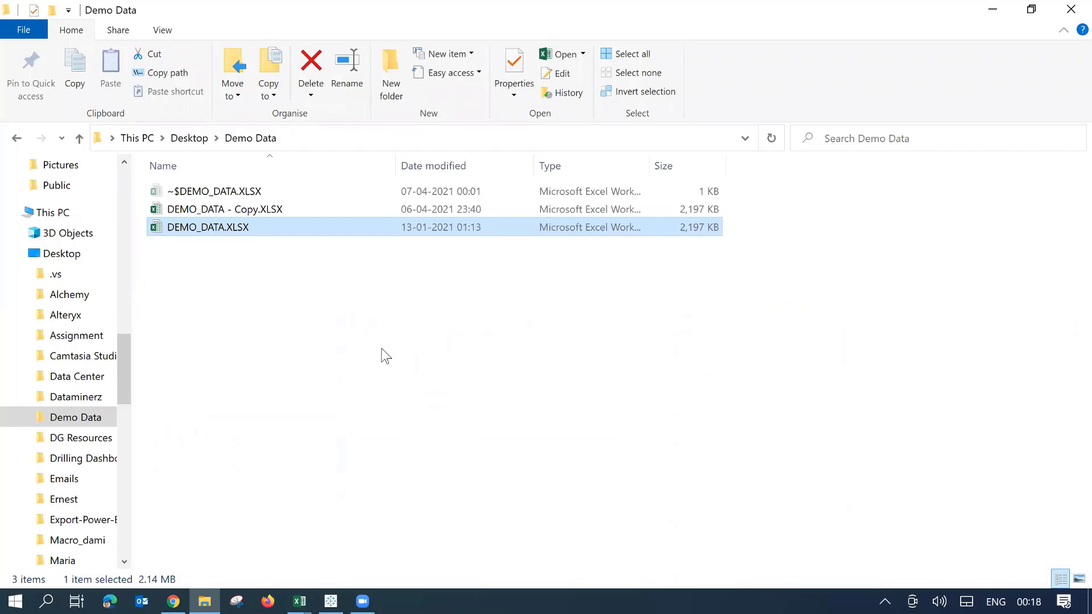
left_click(188, 209)
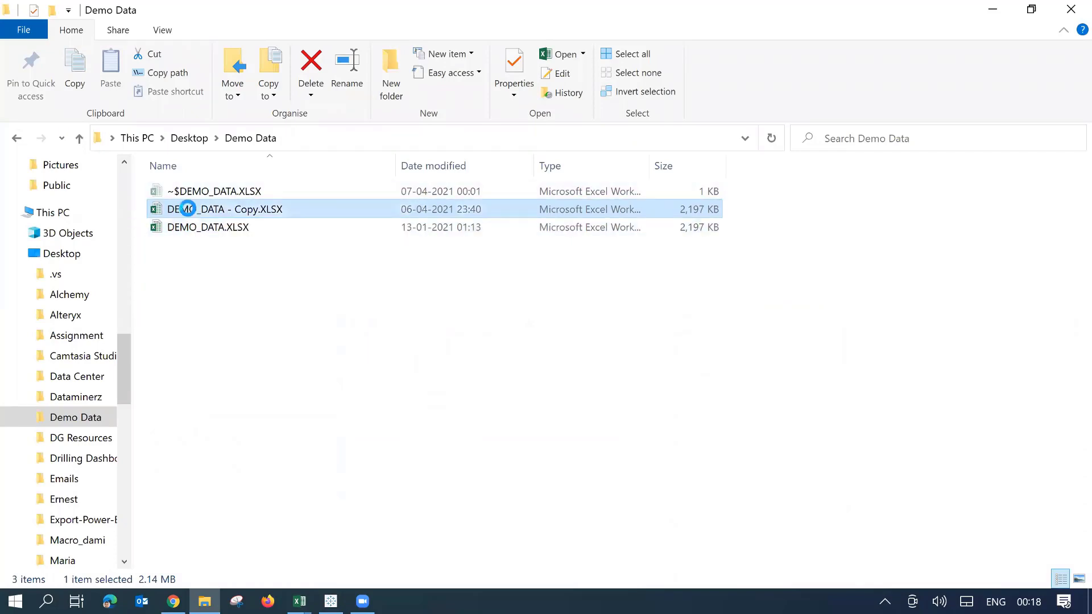
double_click(187, 209)
key("Return")
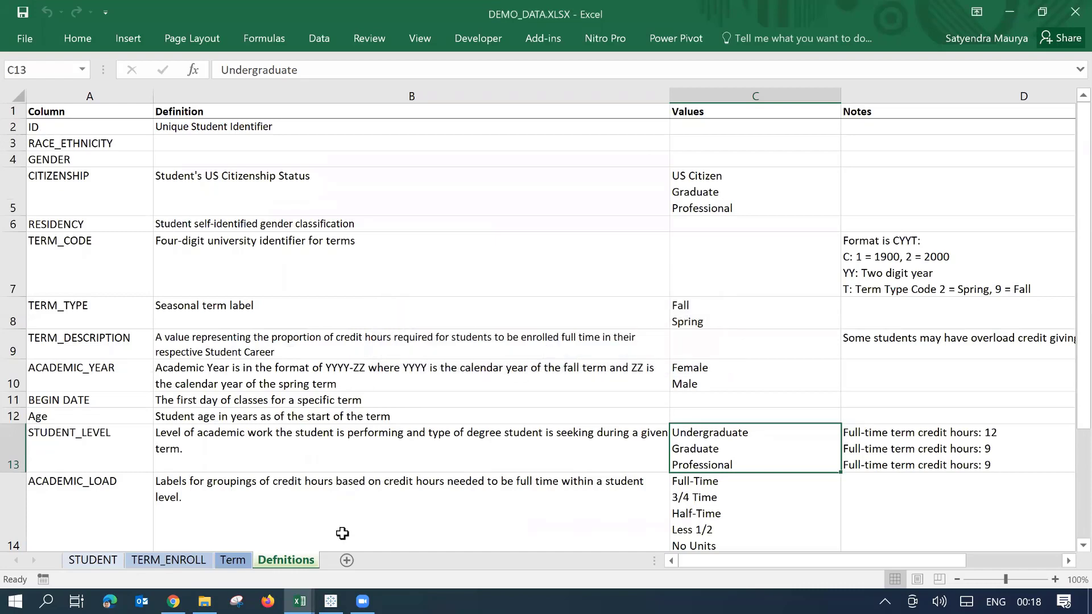
Step: In the copy, check the TERM_CODE definition and the STUDENT, TERM_ENROLL and Term sheets
left_click(447, 244)
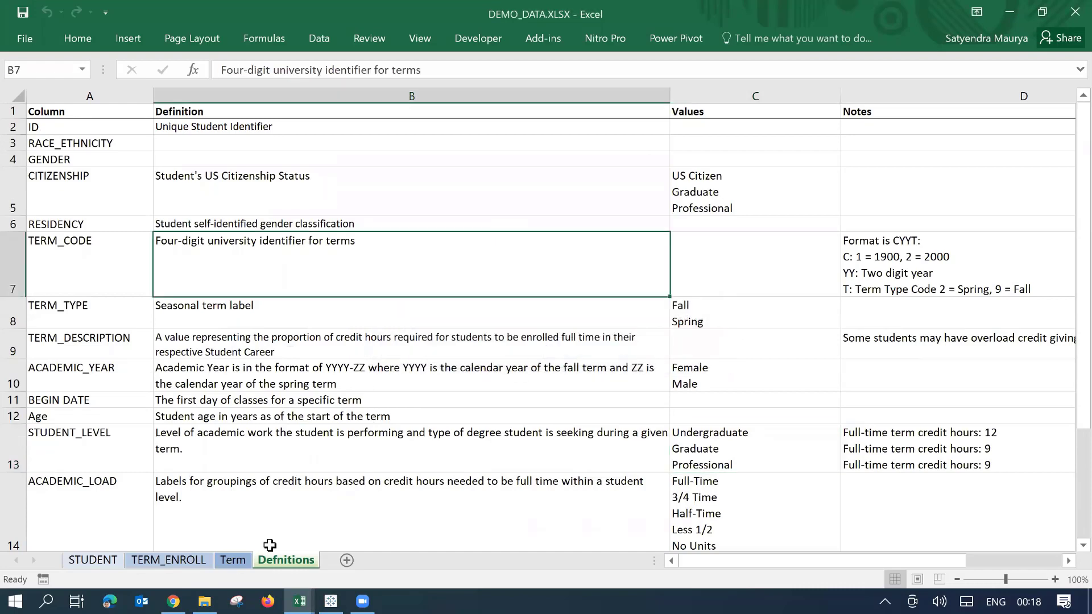
left_click(89, 560)
left_click(164, 562)
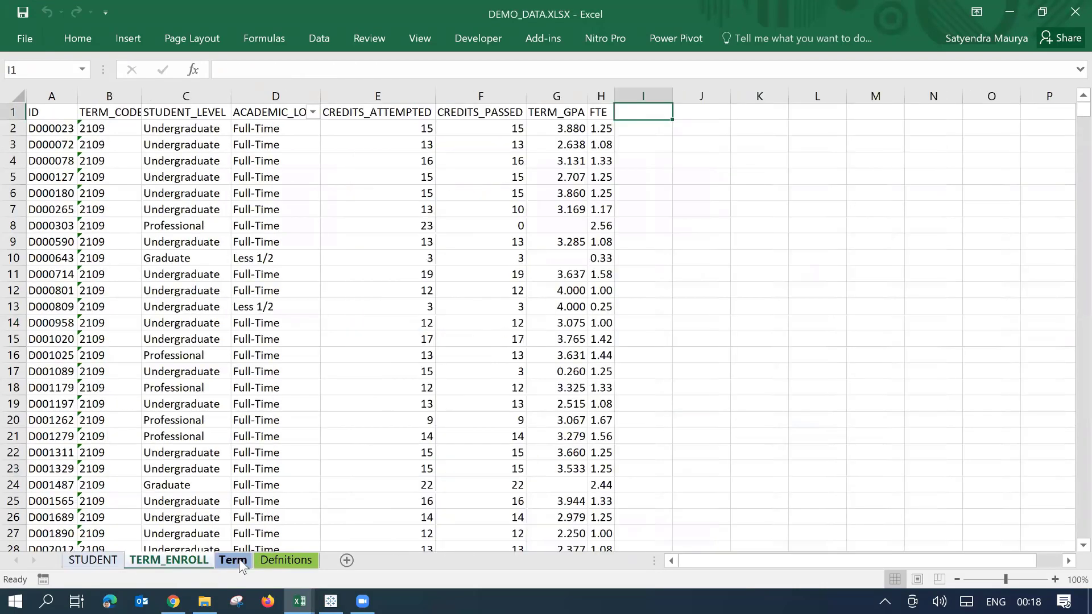
left_click(239, 560)
left_click(143, 561)
left_click(94, 112)
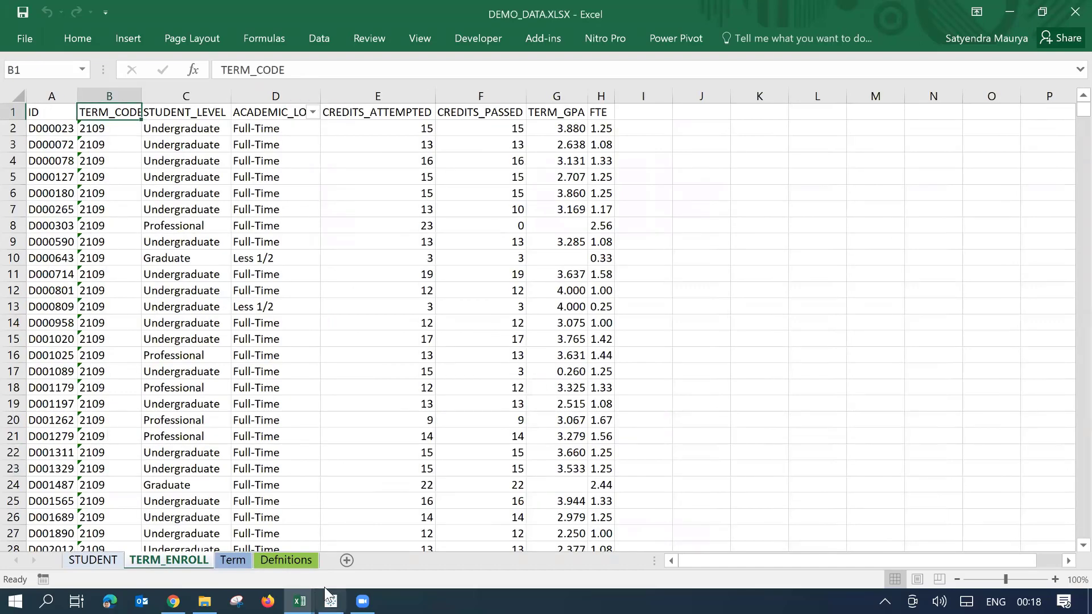
Step: Inspect the original STUDENT_LEVEL, ACADEMIC_LOAD and CREDITS_ATTEMPTED headers and Term sheet, then bring DEMO_DATA - Copy forward
mouse_move(300, 598)
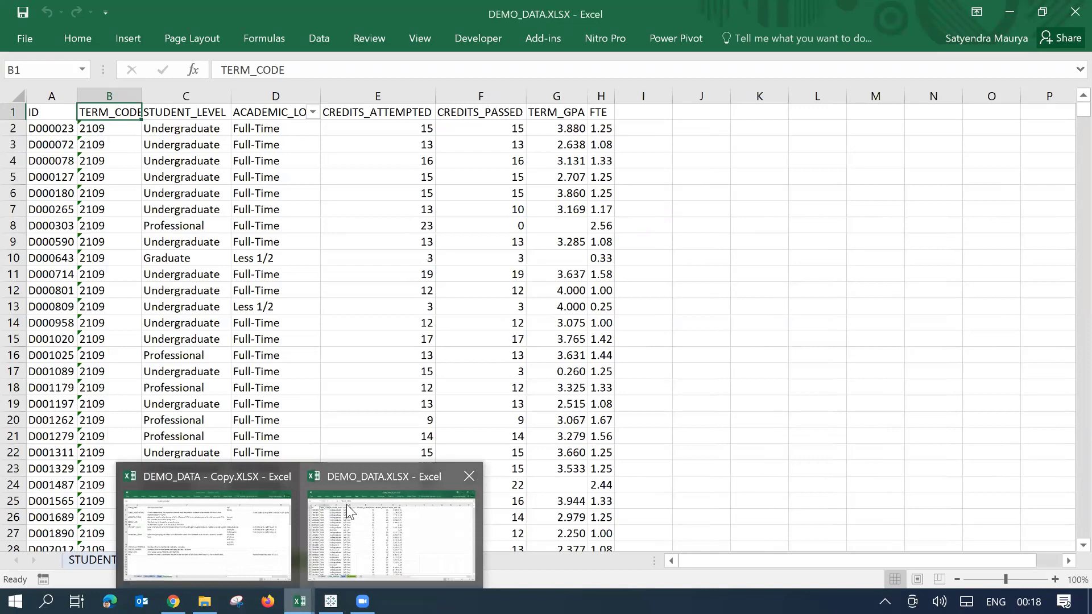
left_click(349, 510)
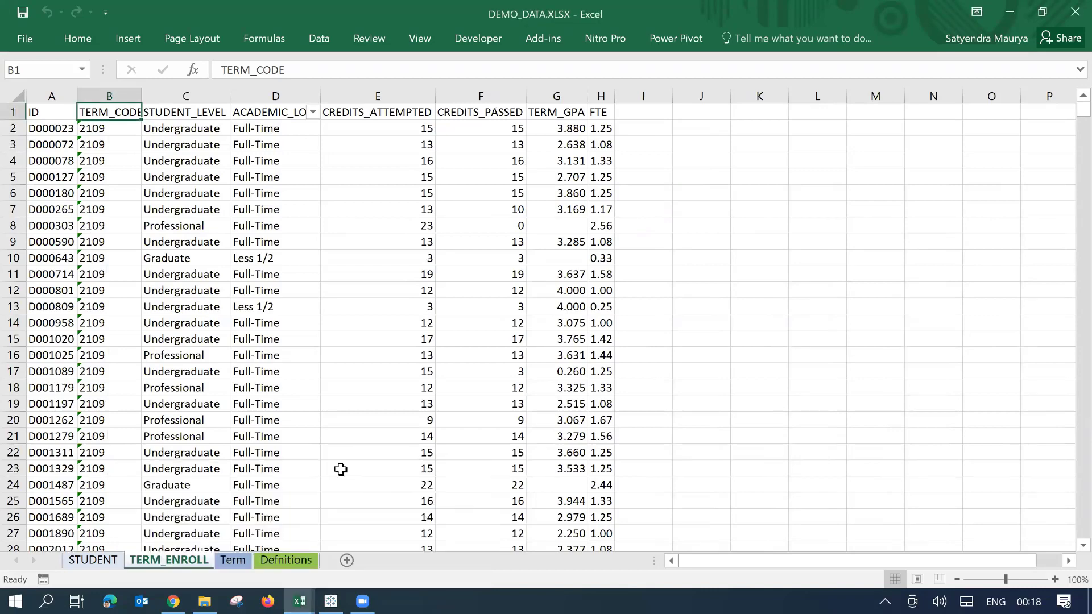
left_click(165, 113)
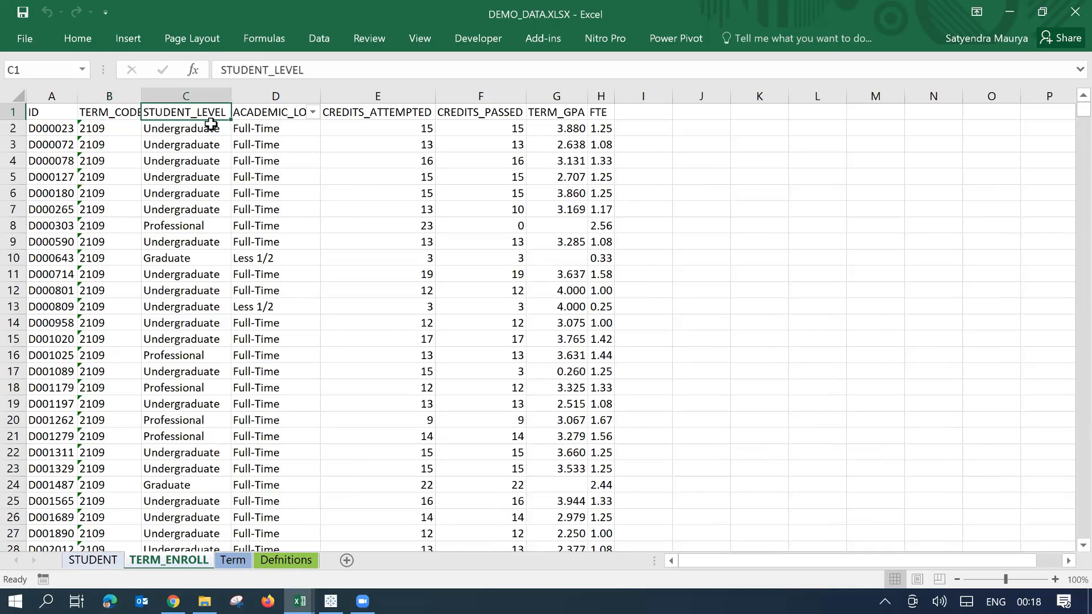
left_click(275, 115)
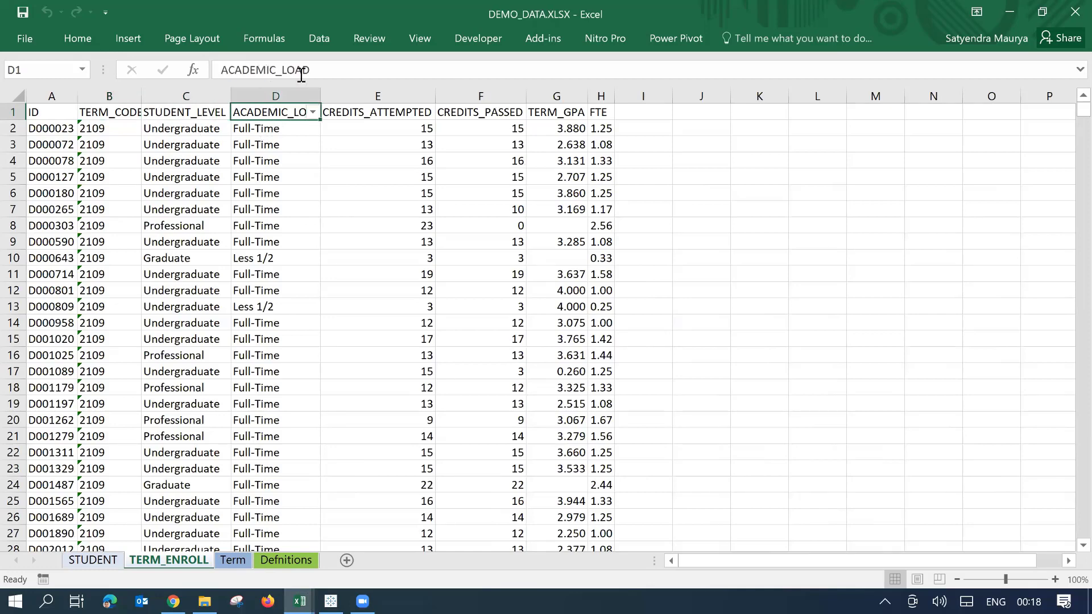
left_click(395, 113)
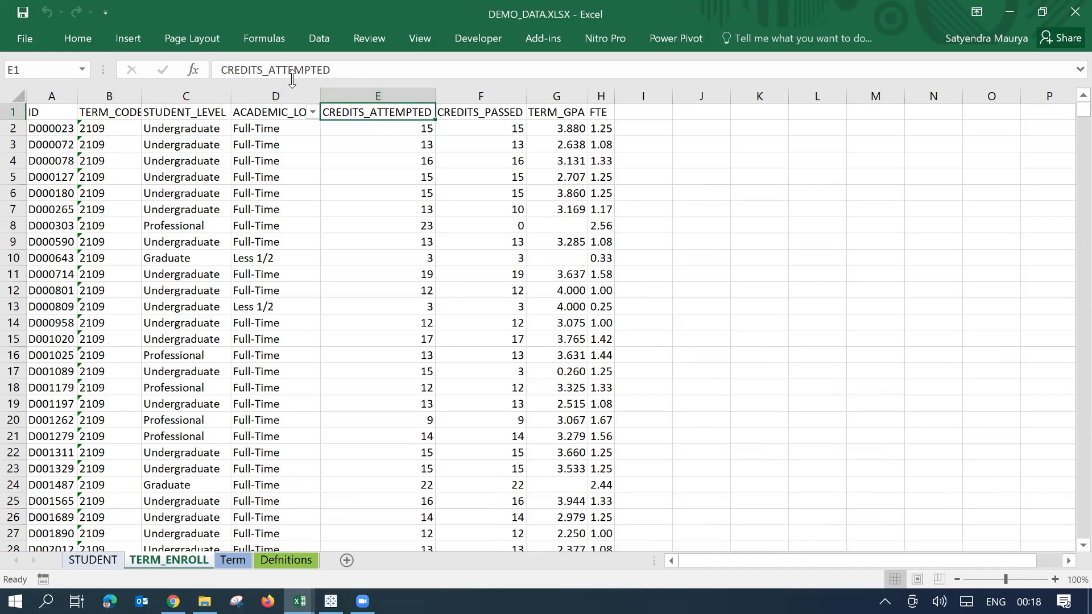
left_click(232, 560)
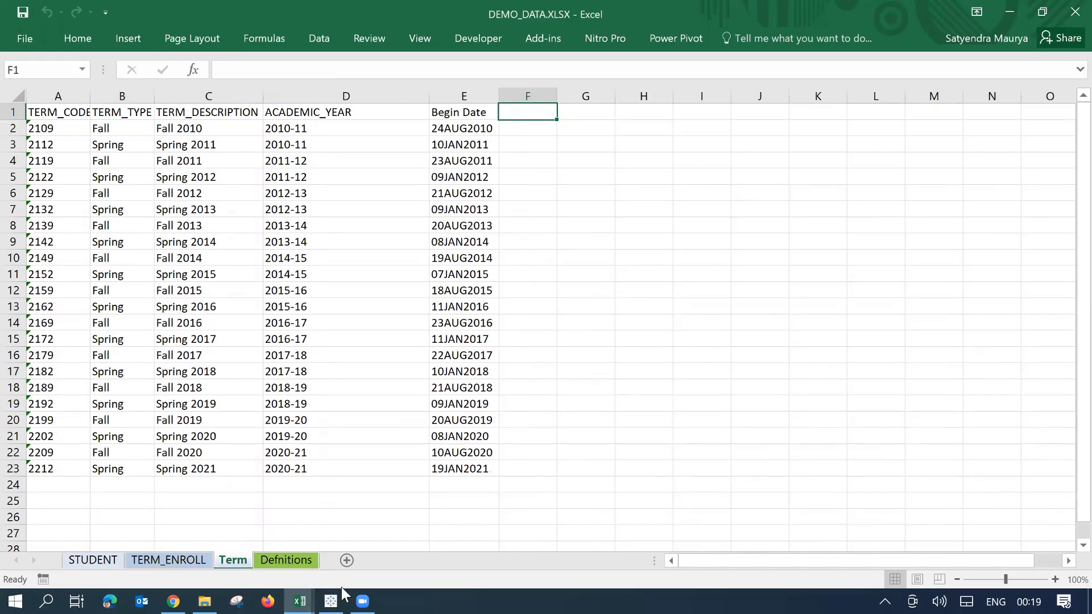
left_click(300, 601)
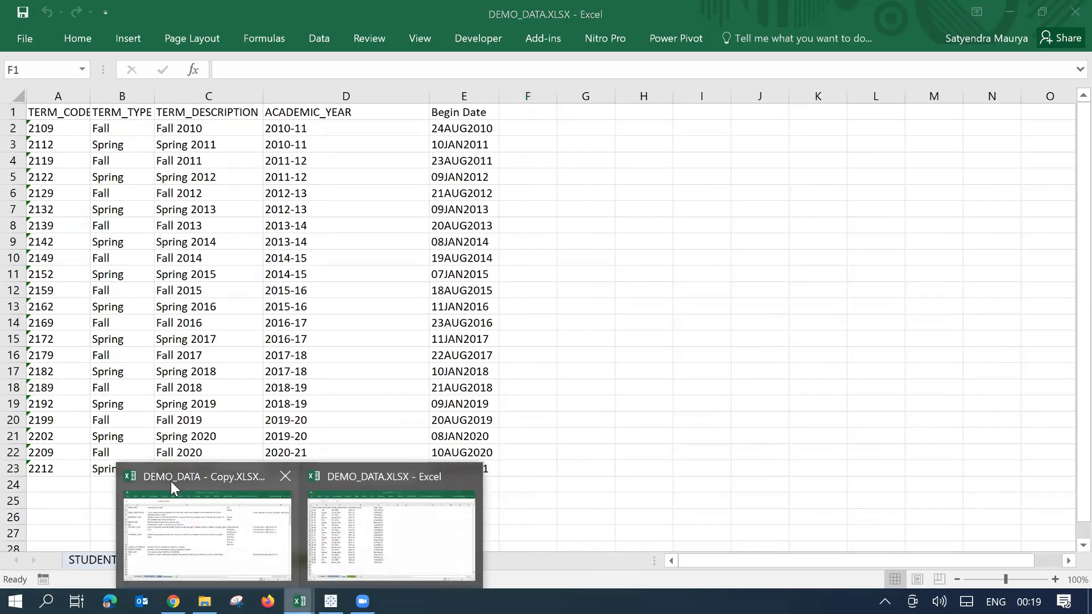
left_click(176, 488)
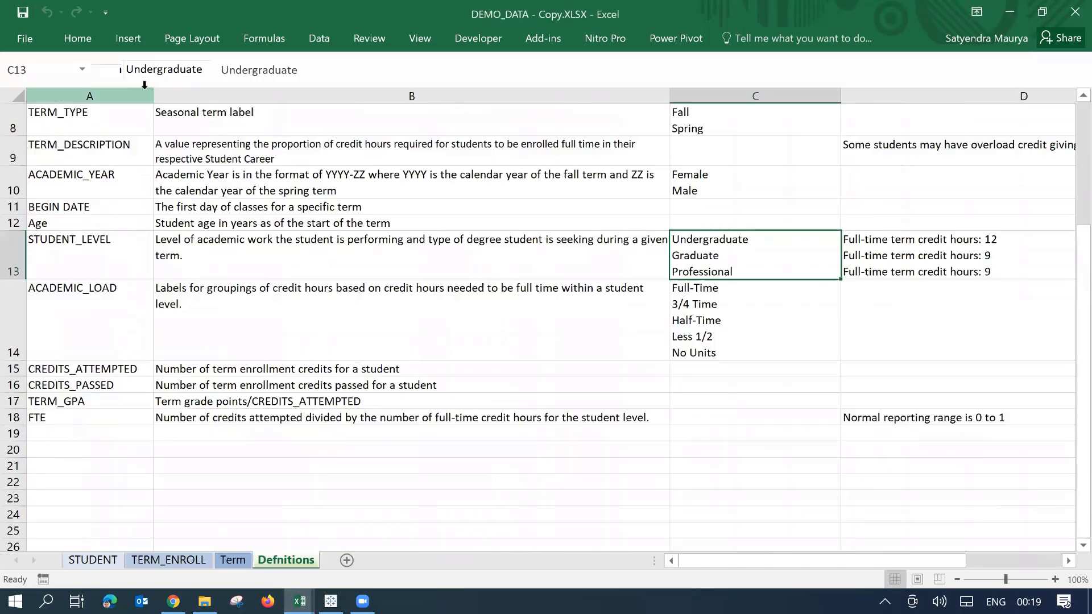
Step: Check the copy's renamed STUDENT LEVEL and CREDITS ATTEMPTED headers, then close the workbook
left_click(168, 562)
left_click(176, 108)
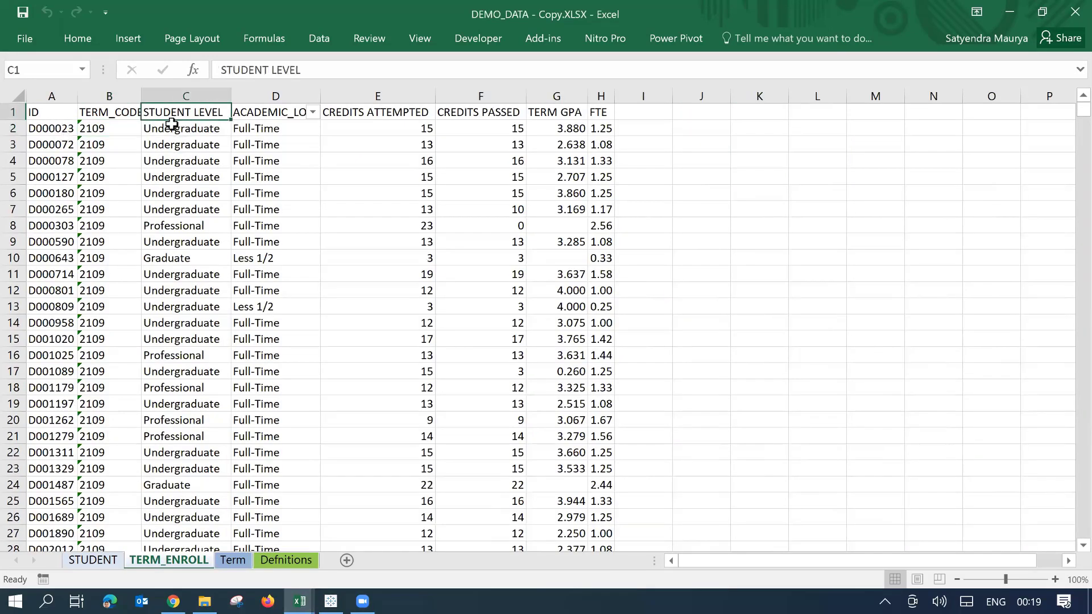
left_click(364, 111)
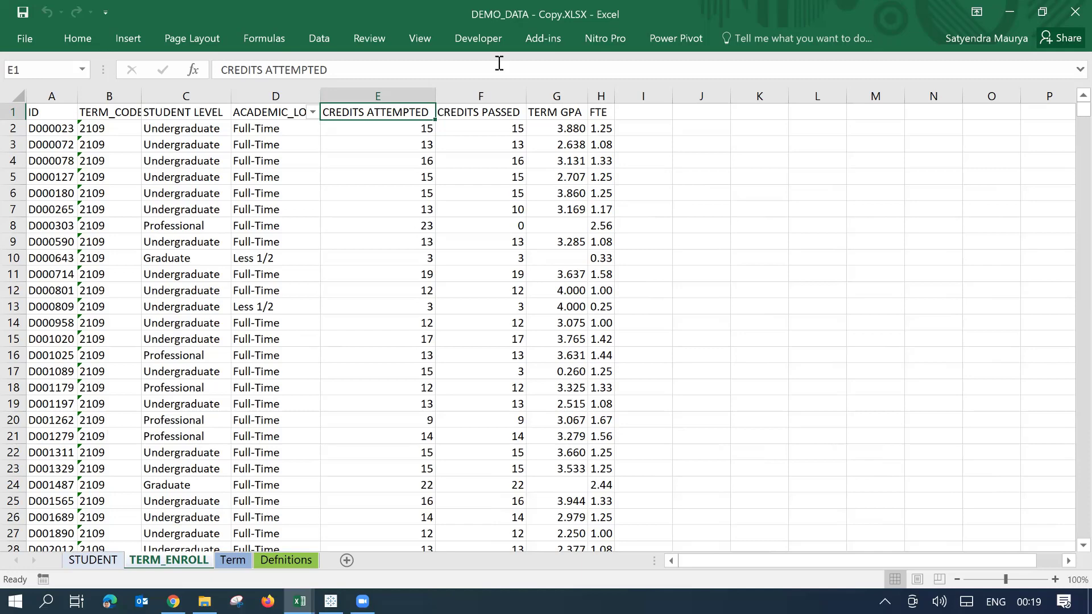
left_click(1075, 12)
Step: Back in Tableau, choose Data > STUDENT+ (DEMO_DATA) > Edit Data Source
left_click(332, 598)
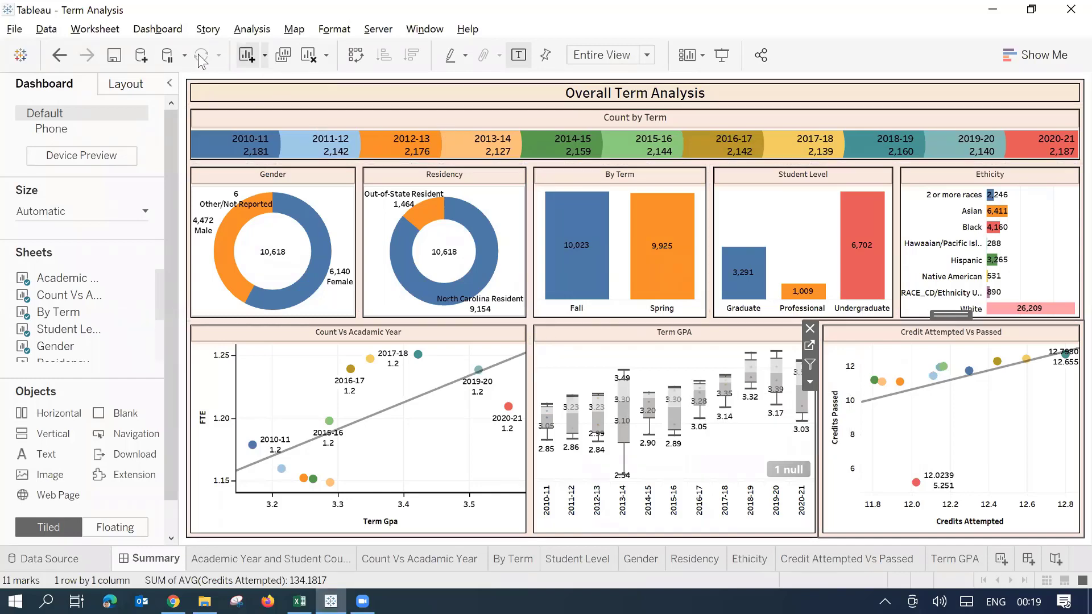
left_click(46, 30)
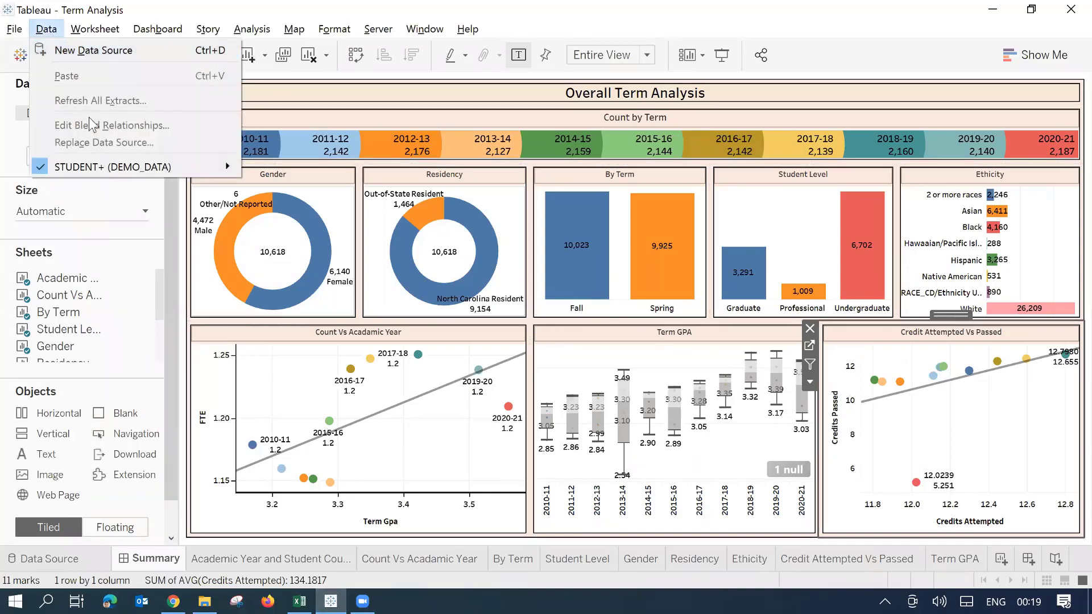
mouse_move(78, 169)
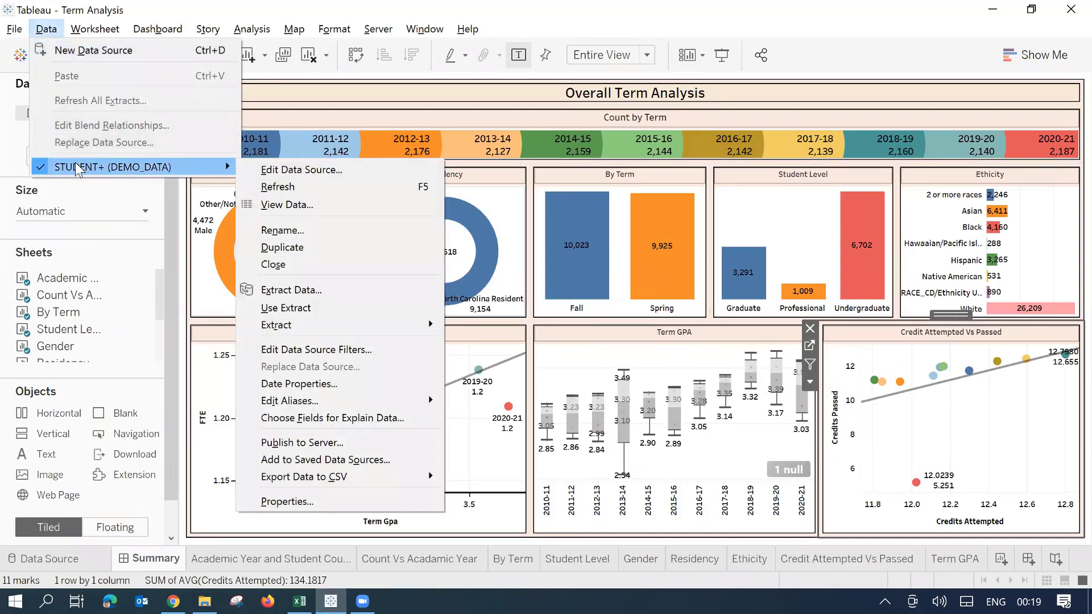
left_click(284, 169)
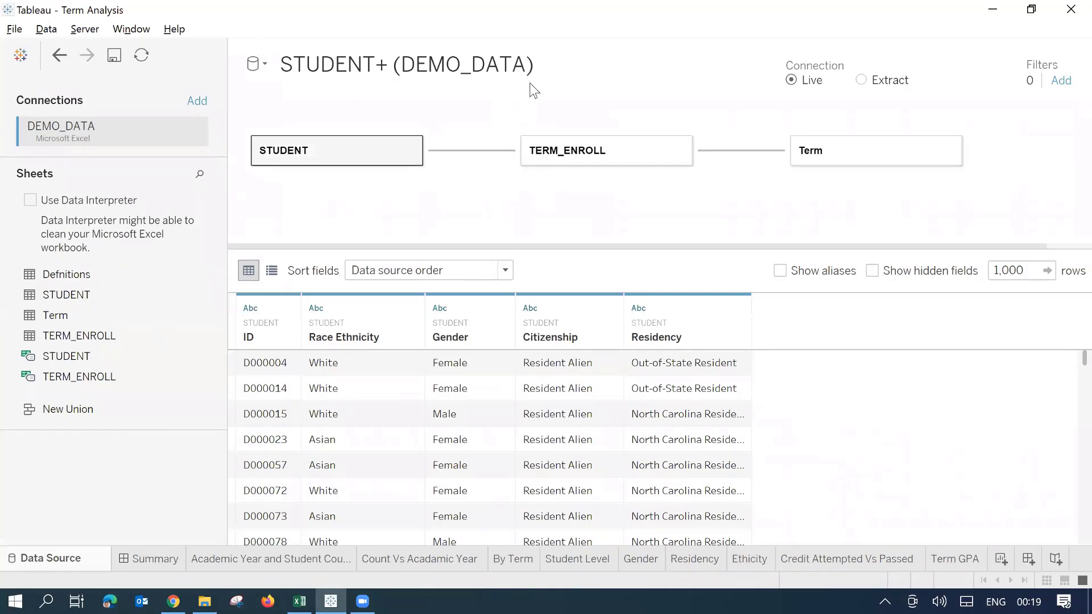
Step: Edit the DEMO_DATA connection to use Desktop > Demo Data > DEMO_DATA - Copy.XLSX
left_click(193, 134)
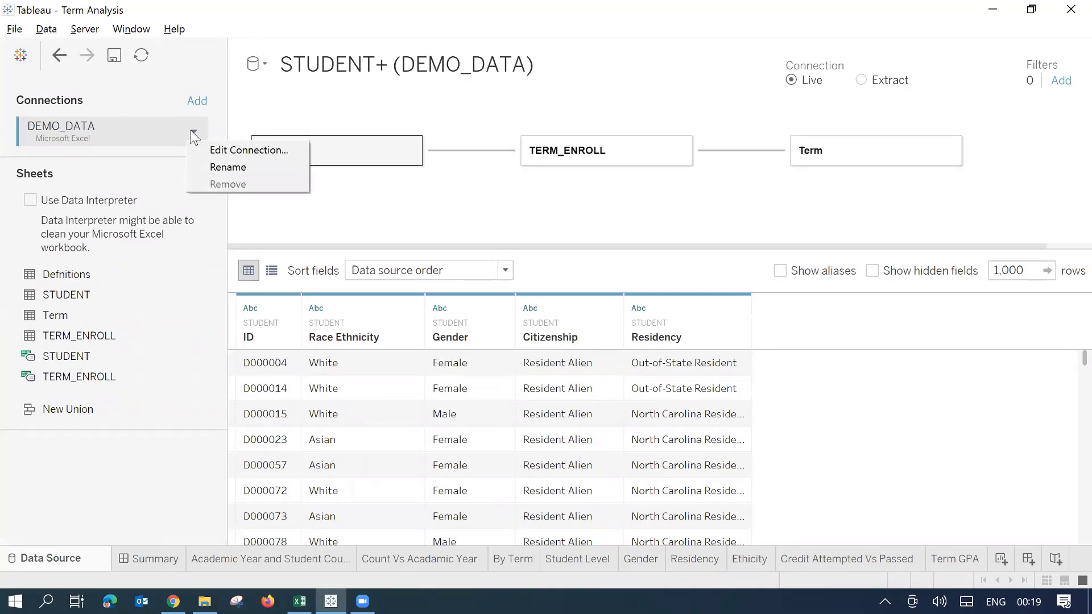
left_click(226, 151)
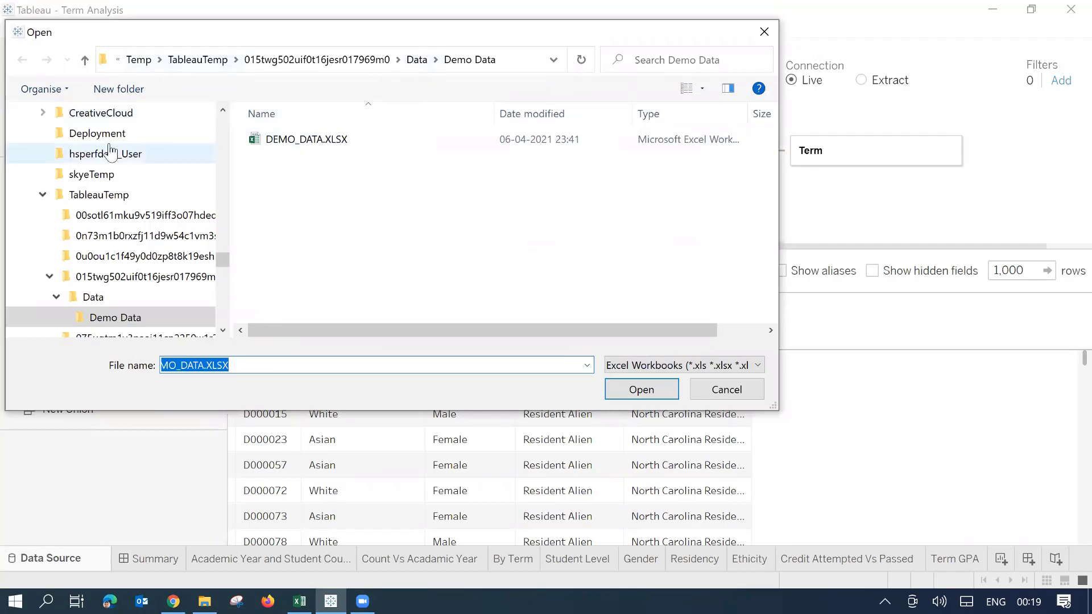
scroll(111, 151, "up", 15)
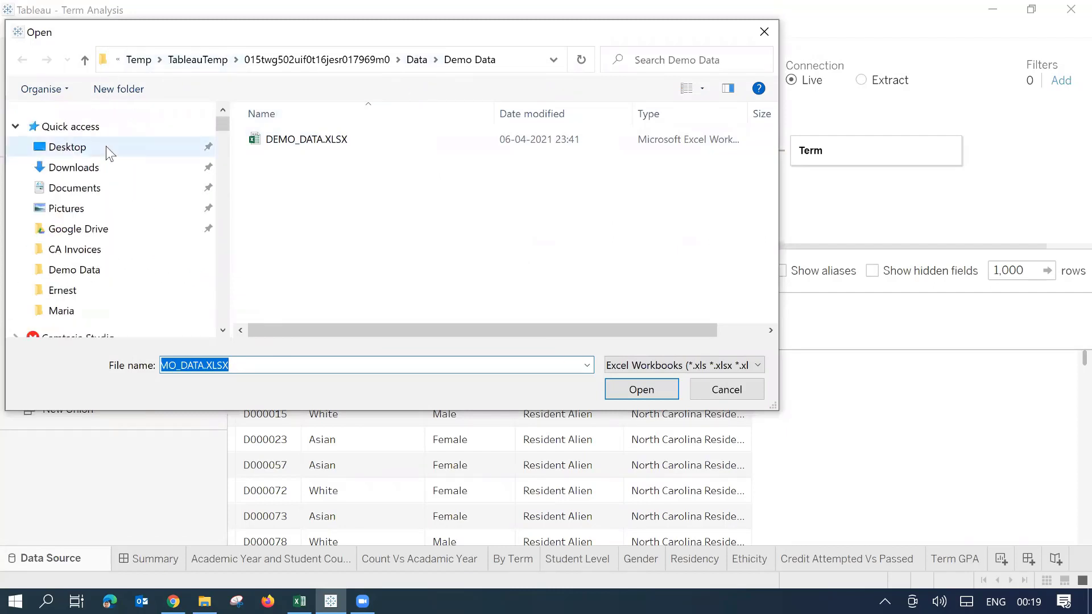
left_click(106, 147)
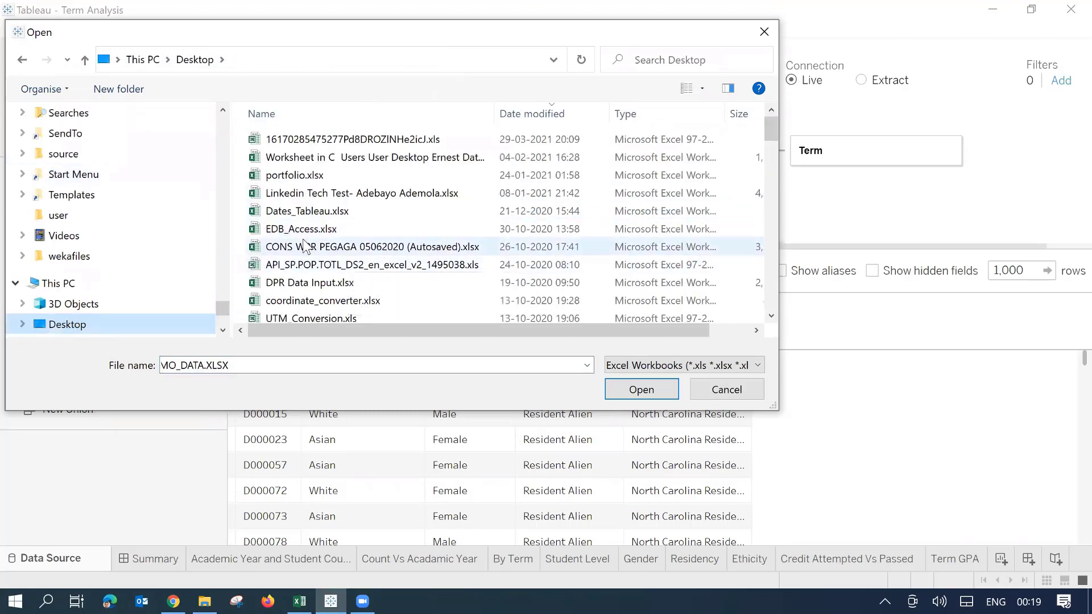
scroll(304, 246, "down", 10)
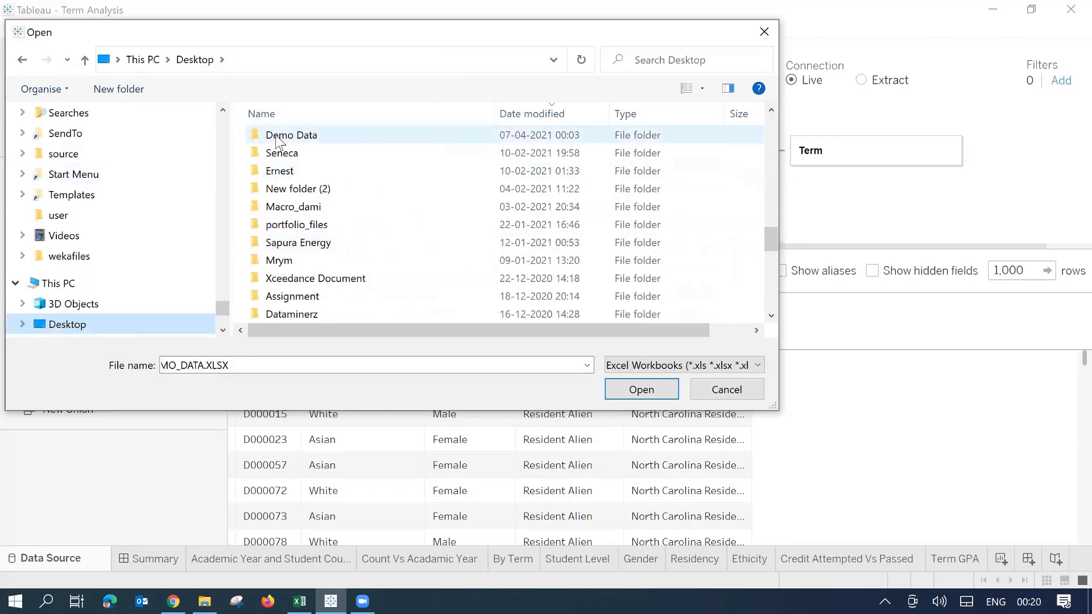
double_click(277, 141)
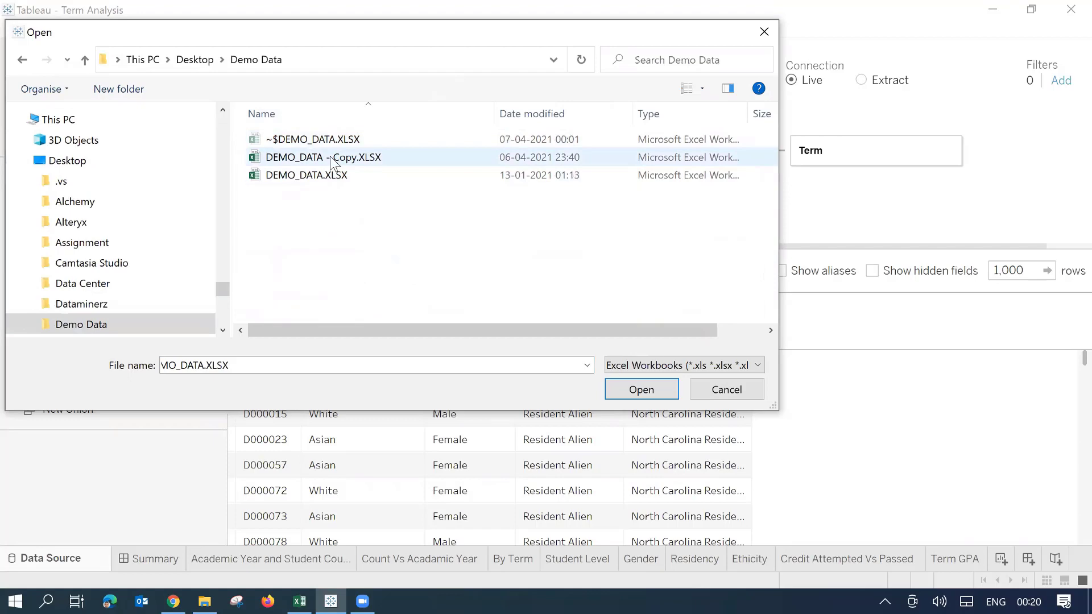
left_click(334, 162)
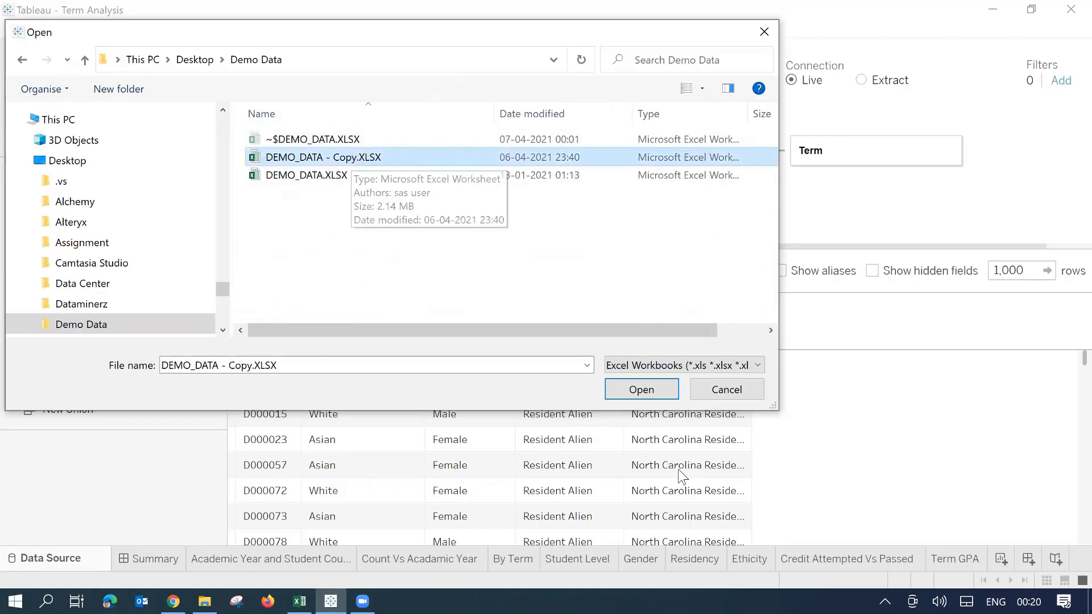
left_click(632, 391)
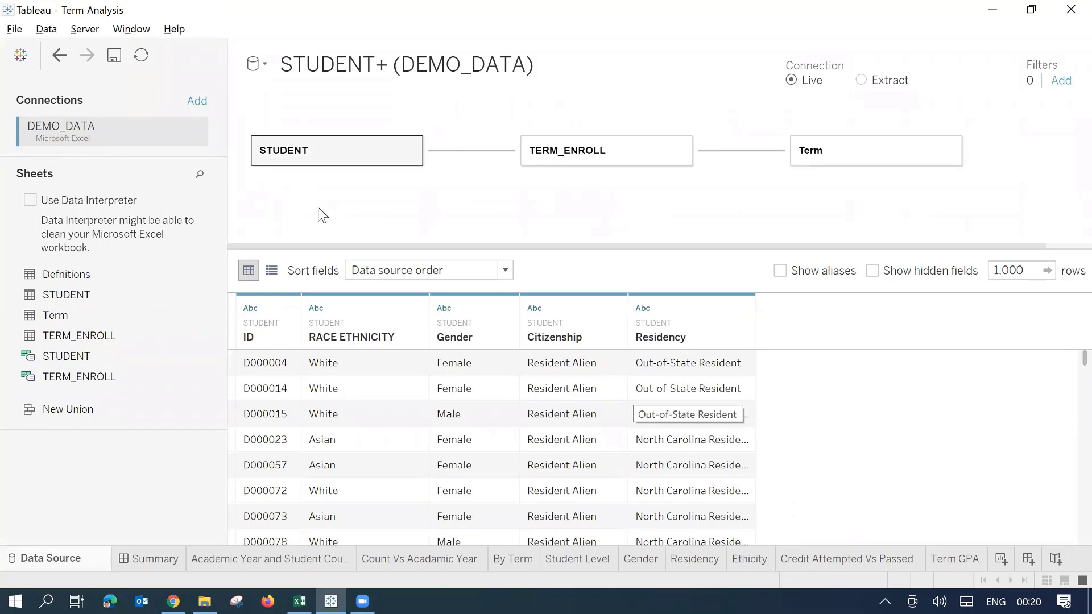
Step: Show the Academic Year and Student Count sheet, now loading from the copied source
mouse_move(293, 558)
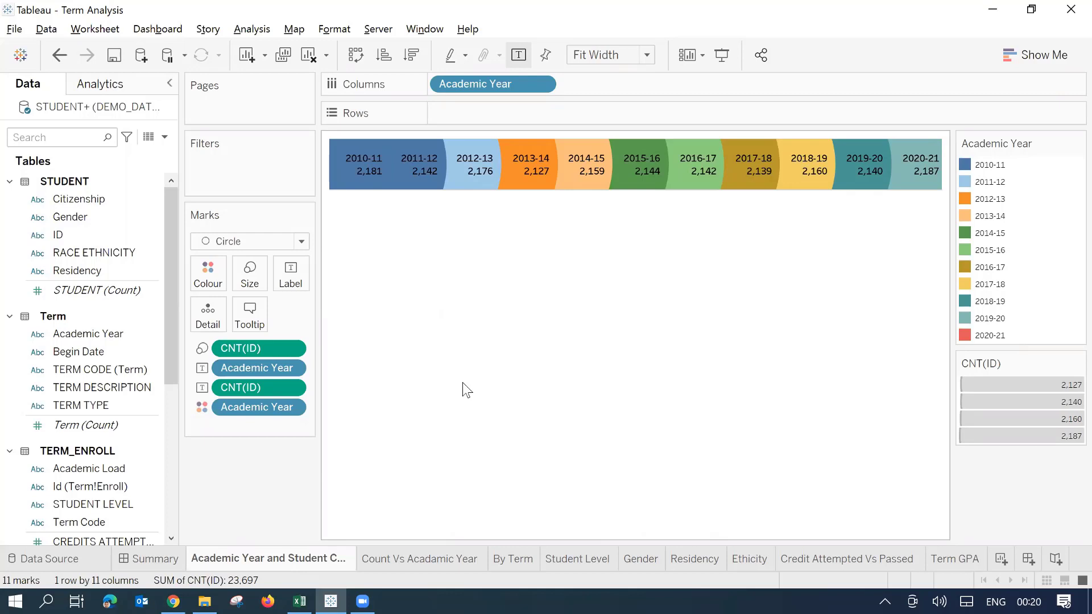
Step: Review the Count Vs Acadamic Year through Ethicity sheets, spot red-flagged Data pane fields, then return to Summary
left_click(397, 563)
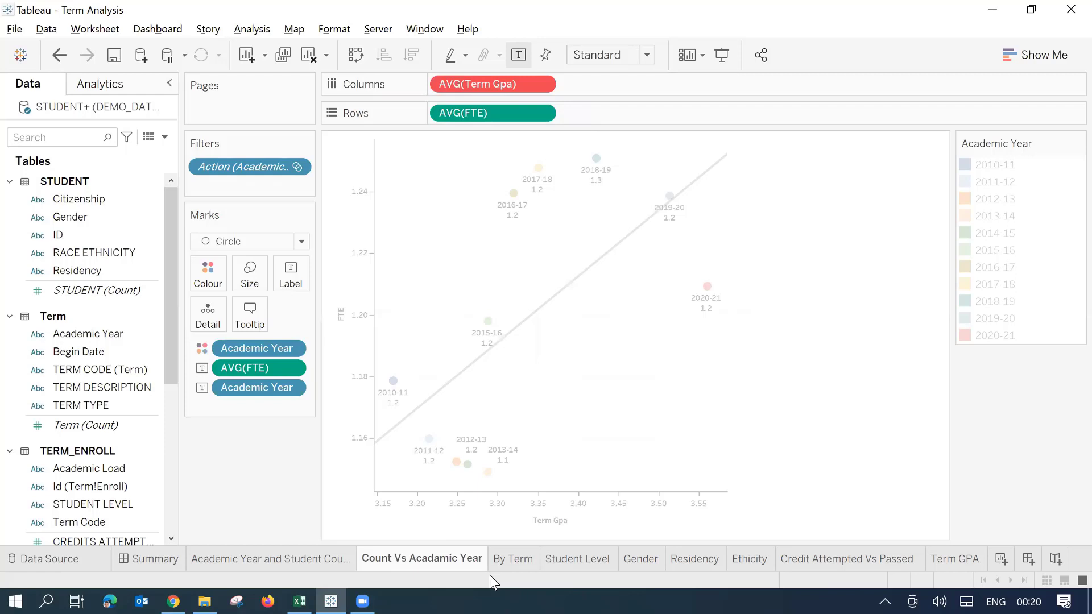
left_click(502, 561)
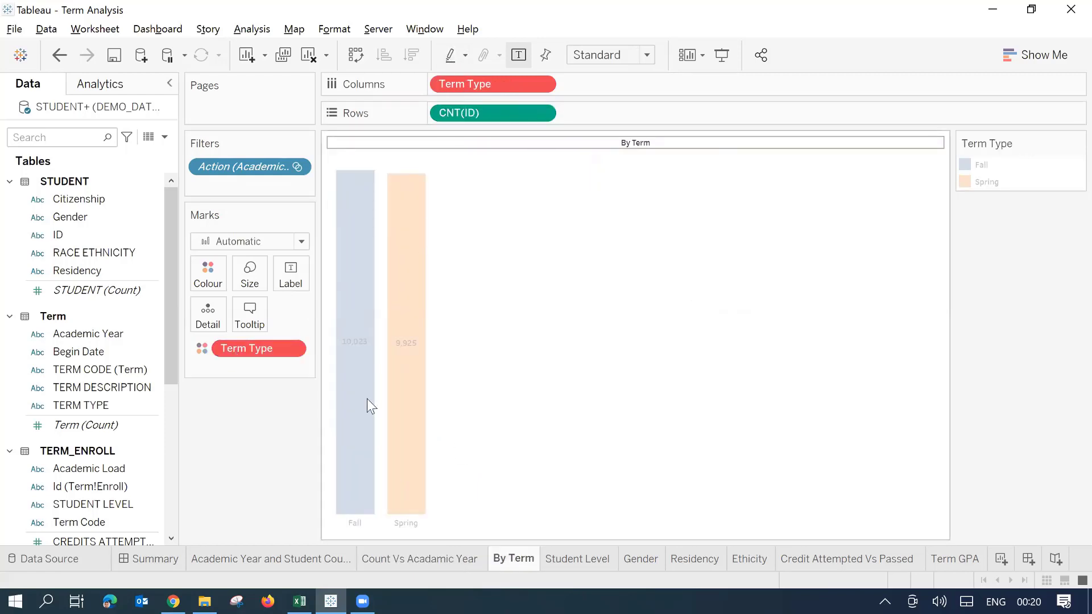
left_click(572, 563)
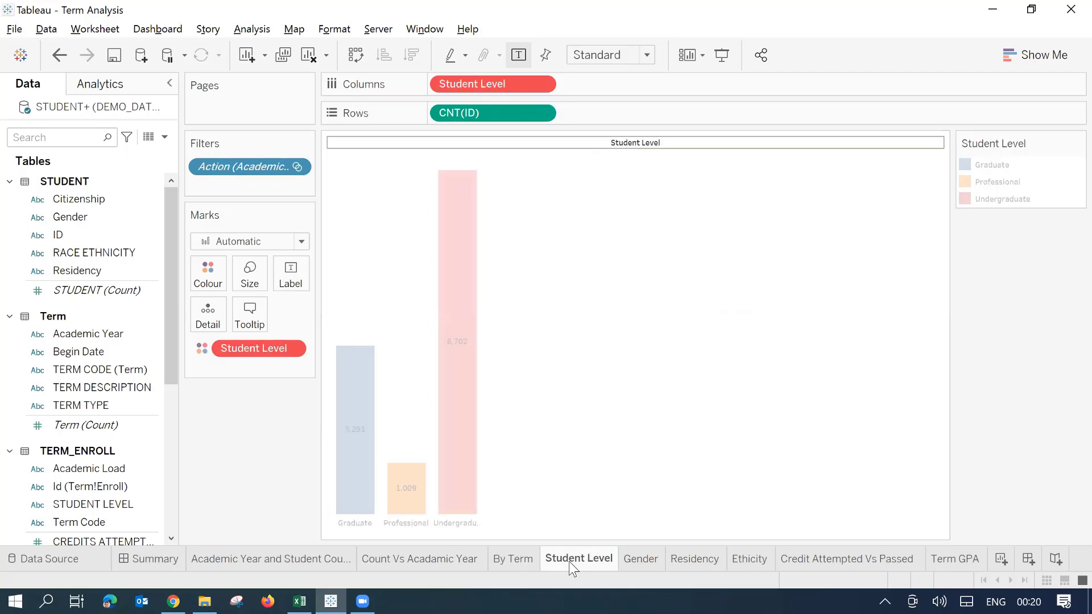
left_click(642, 561)
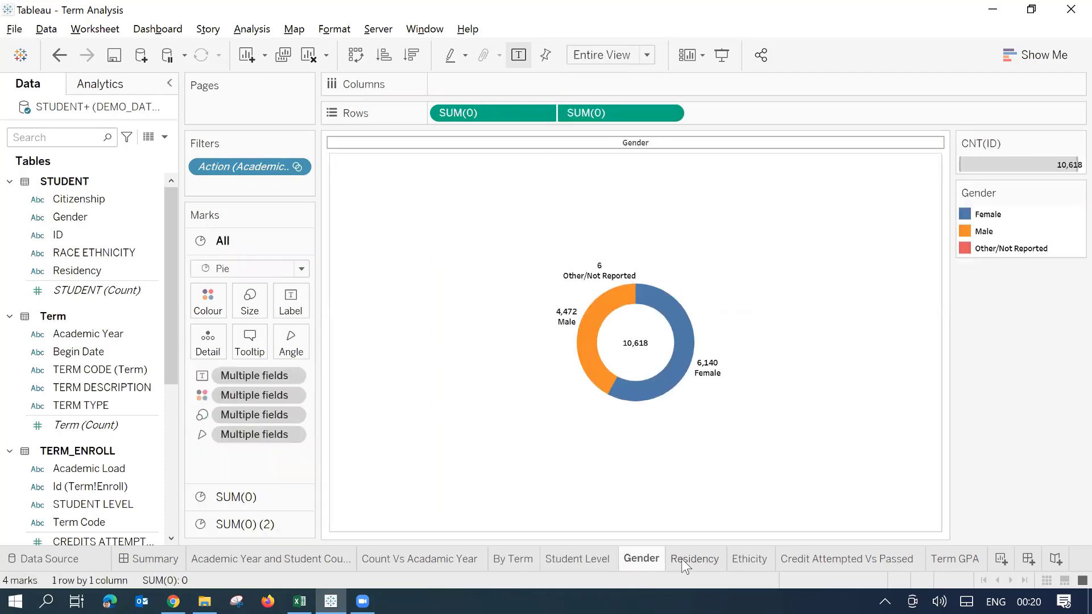
left_click(685, 560)
left_click(766, 563)
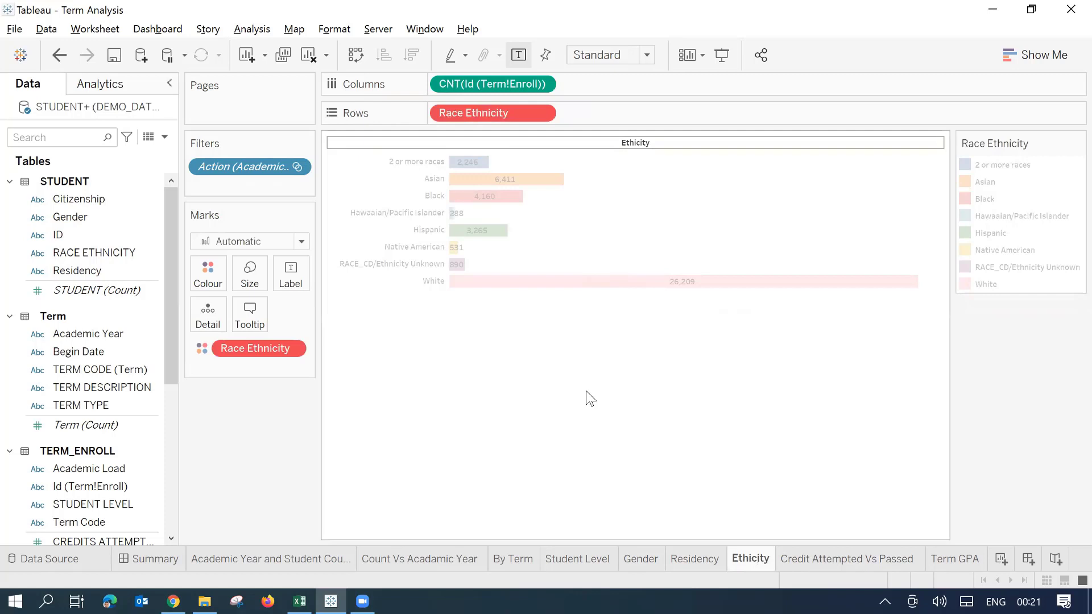
left_click_drag(169, 234, 174, 394)
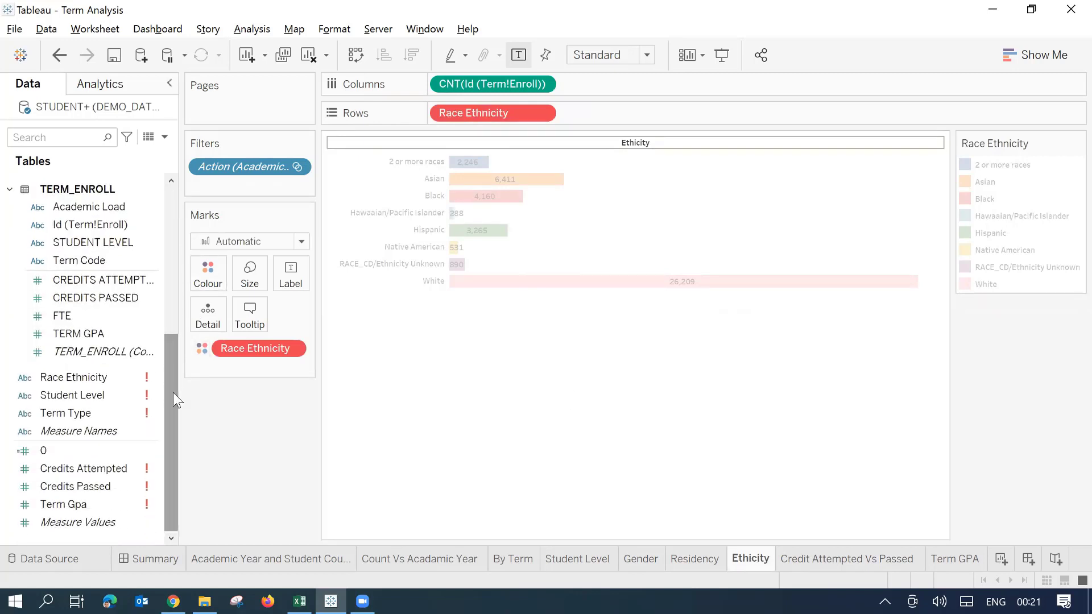
left_click(155, 560)
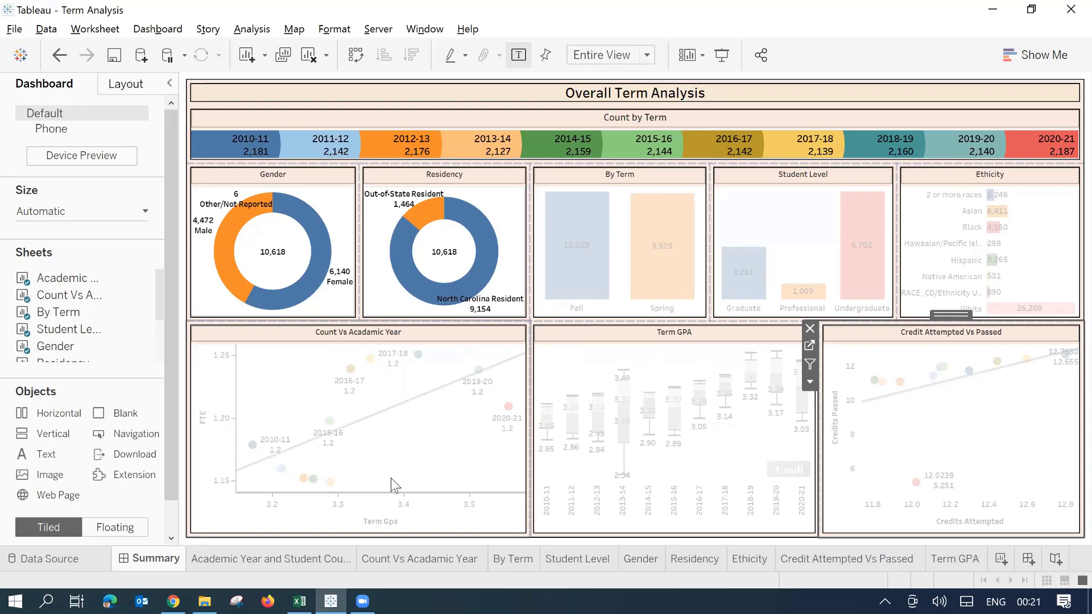
Step: Leave the dashboard for Credit Attempted Vs Passed, then check the Term GPA, Ethnicity and Residency sheets
left_click(807, 347)
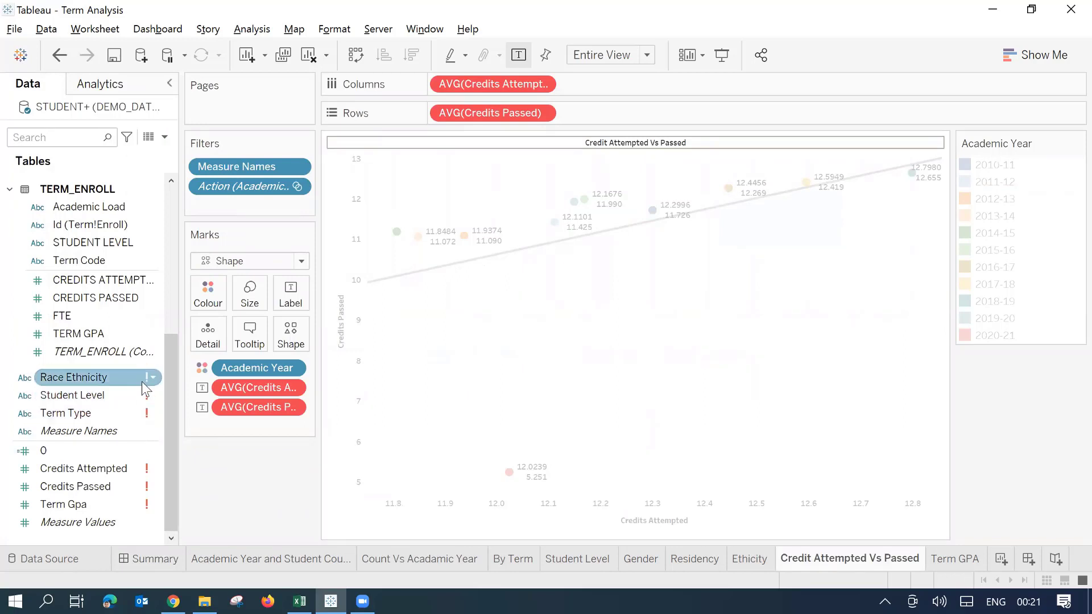
mouse_move(142, 382)
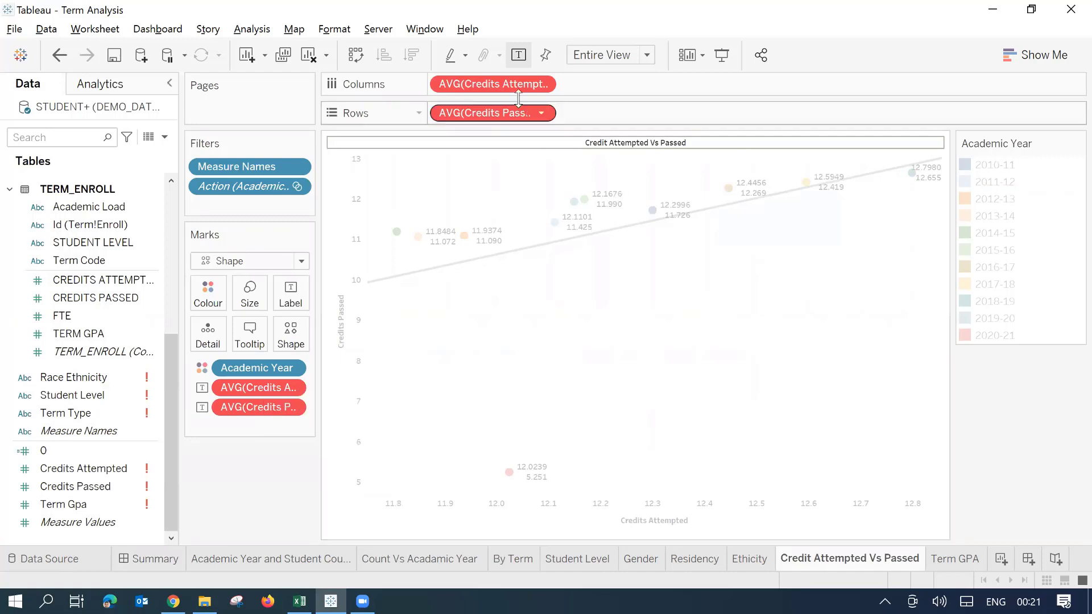
mouse_move(483, 116)
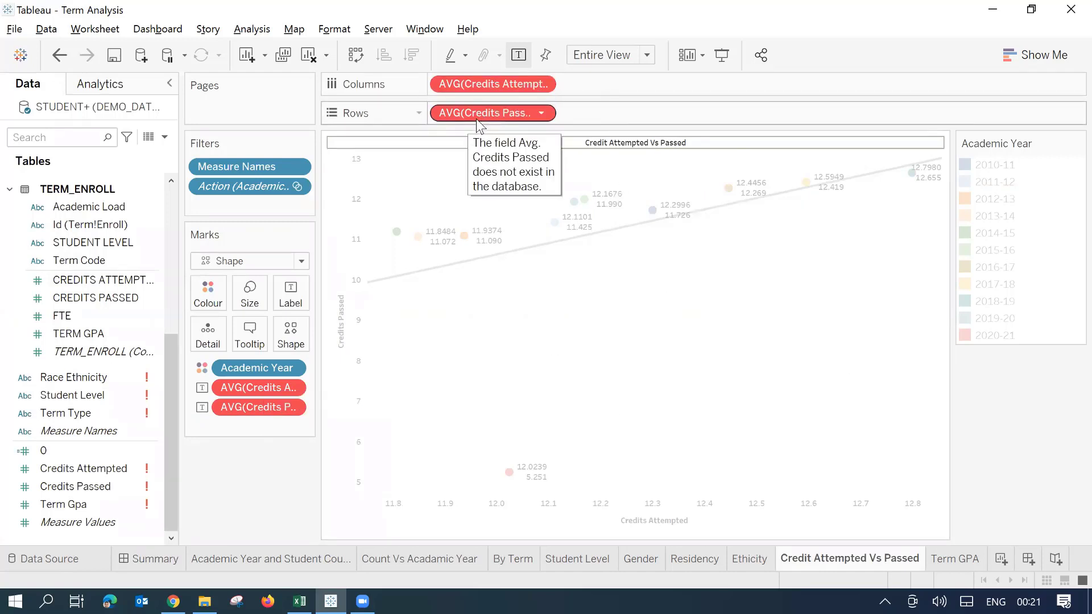
left_click(939, 559)
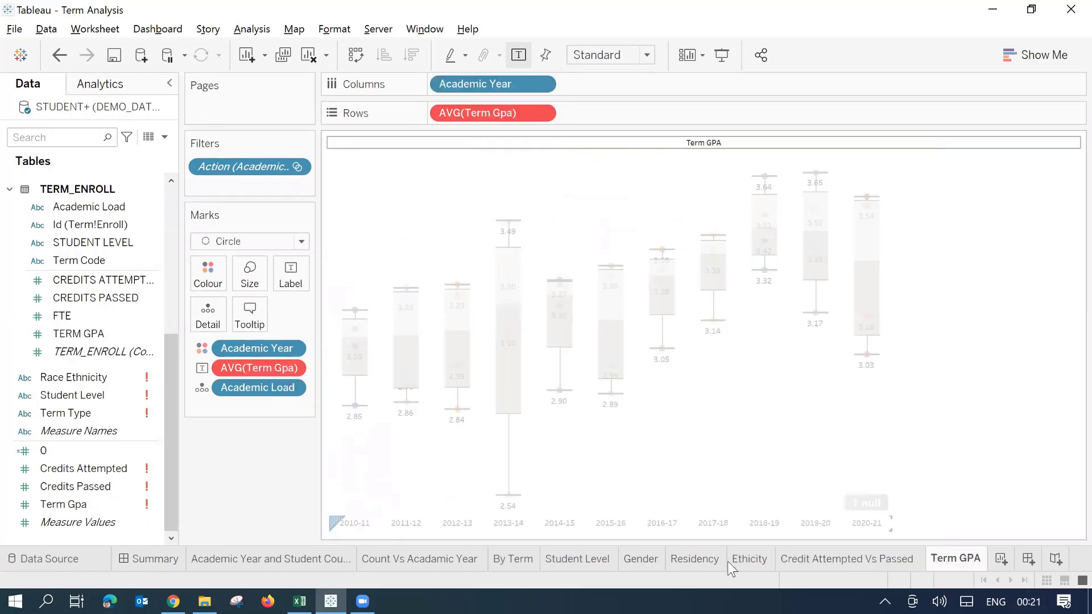
left_click(873, 563)
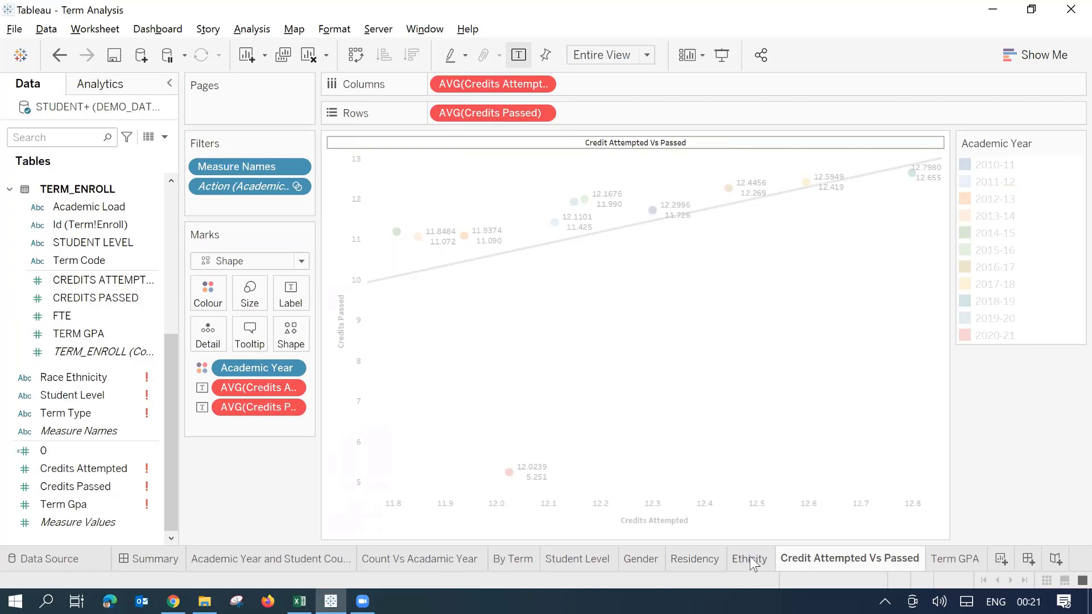
left_click(747, 562)
left_click(701, 562)
Step: Check the Gender sheet, then open Student Level and select the broken Race Ethnicity field
left_click(645, 563)
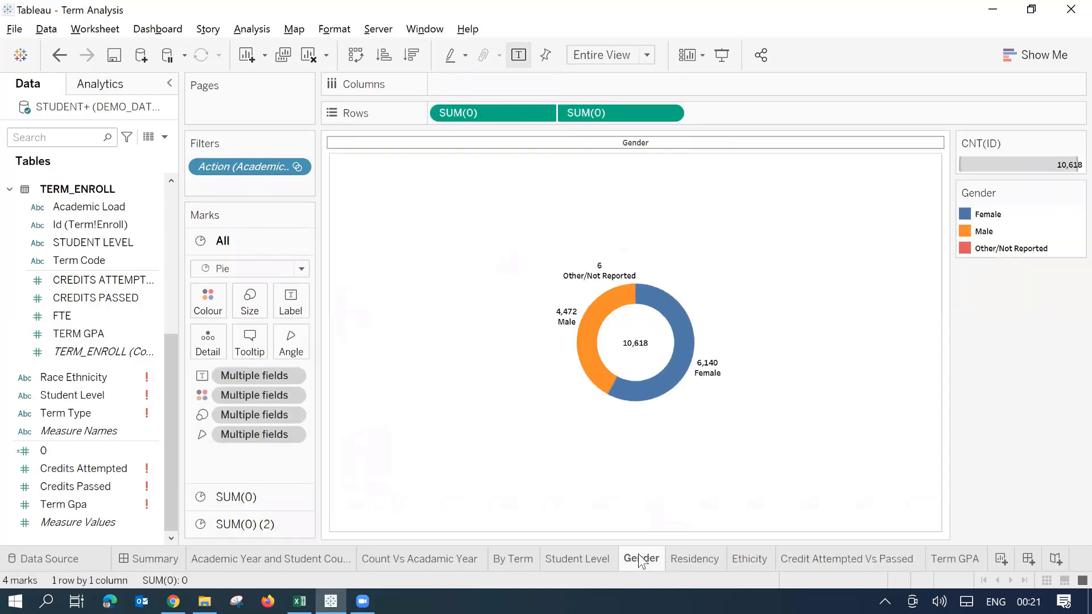
left_click(560, 558)
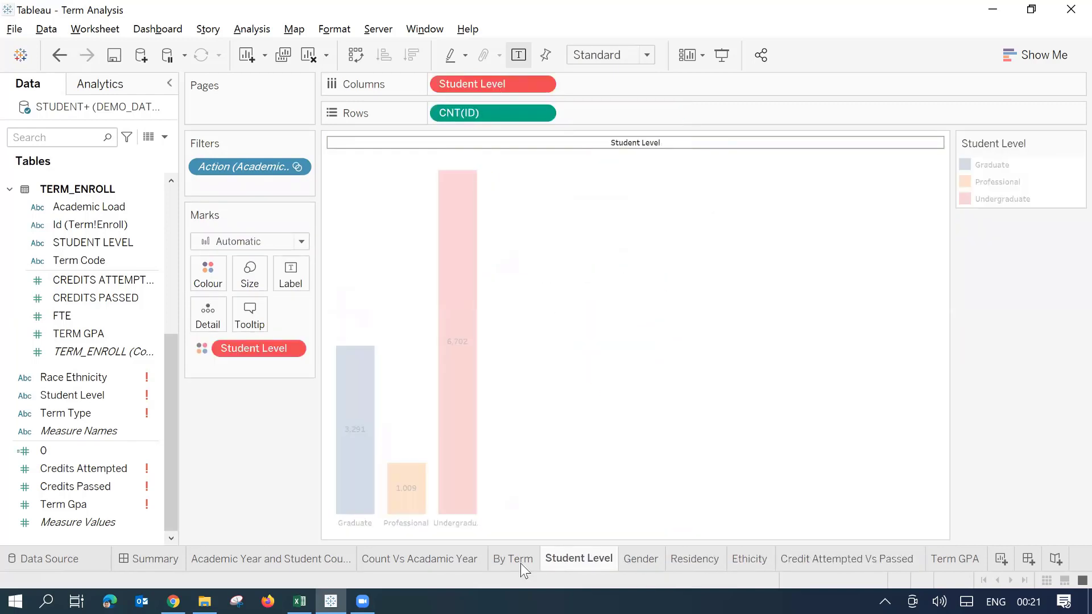
left_click(56, 377)
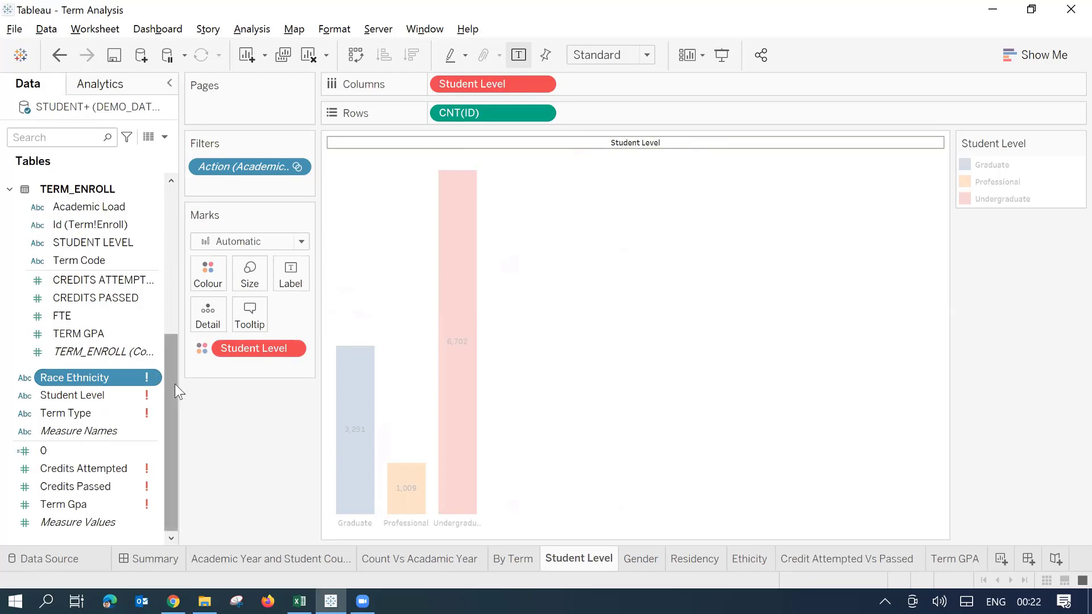
mouse_move(175, 390)
left_mouse_down()
mouse_move(169, 233)
mouse_move(168, 388)
left_mouse_up()
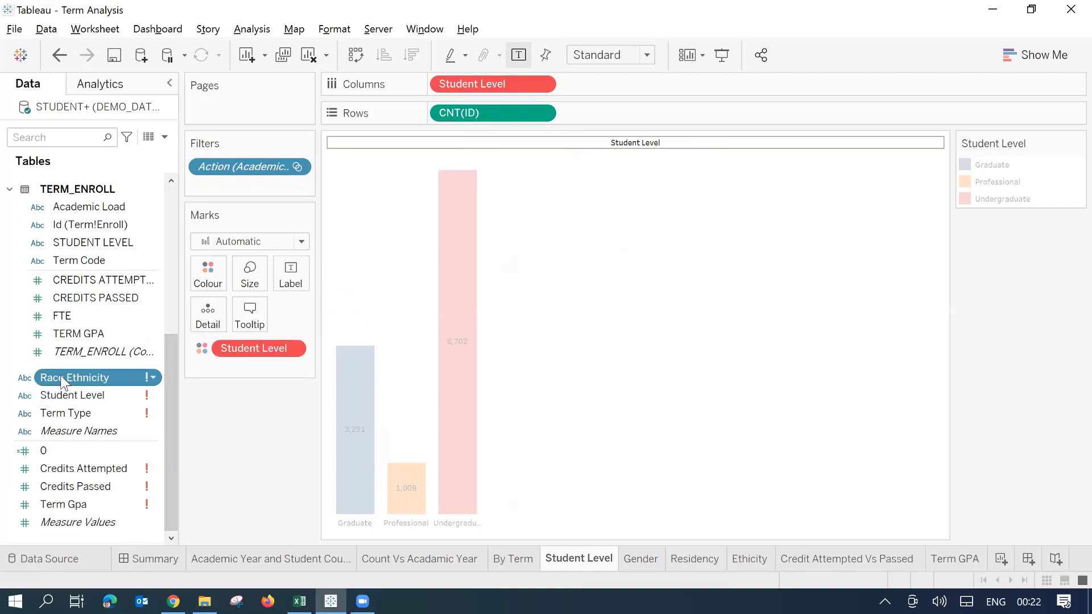
mouse_move(61, 382)
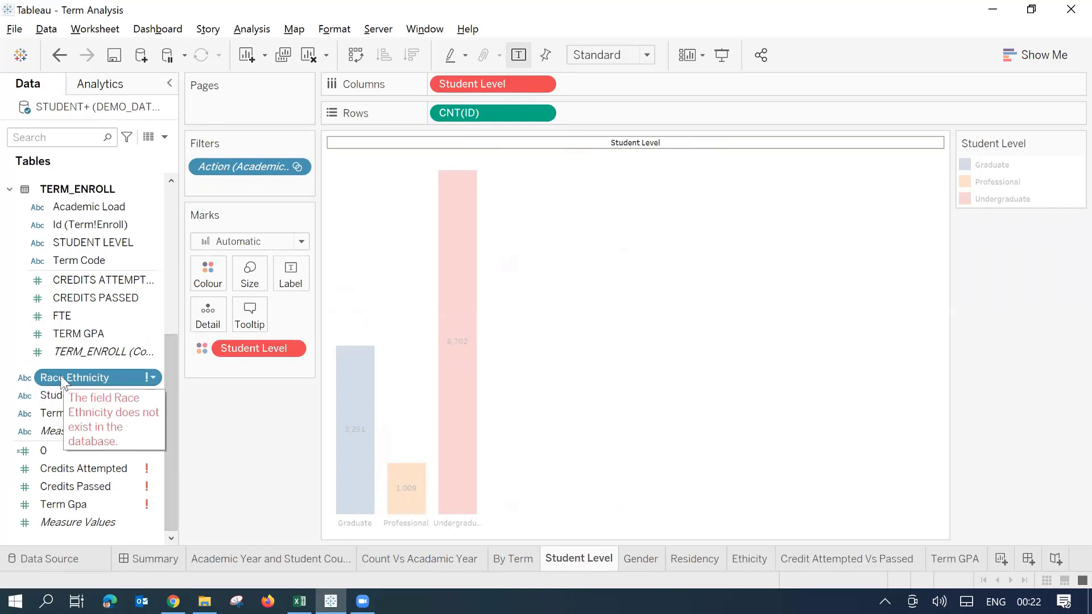
right_click(62, 382)
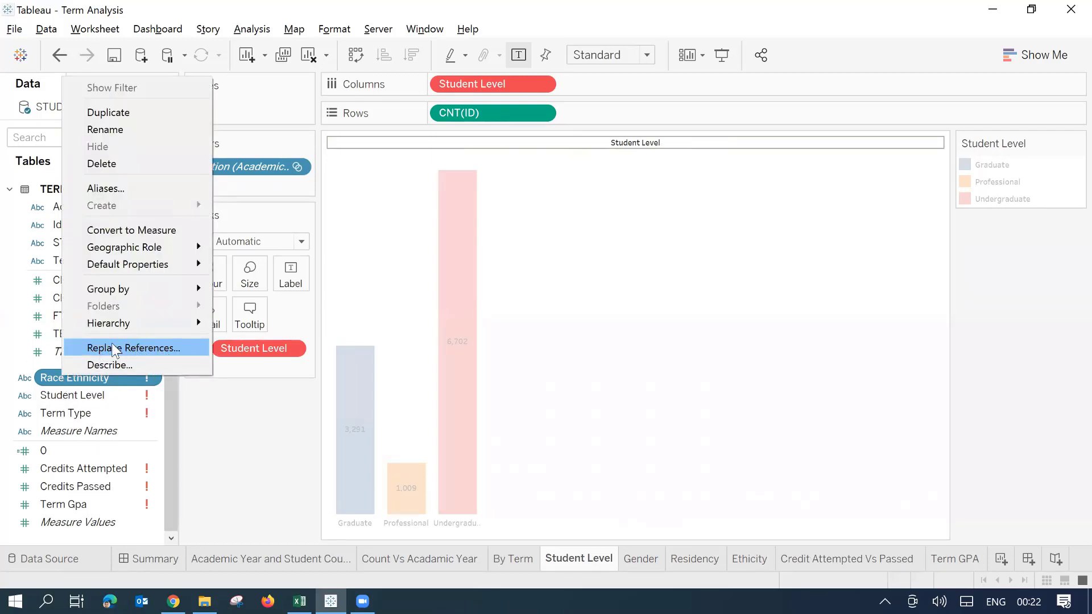
left_click(213, 441)
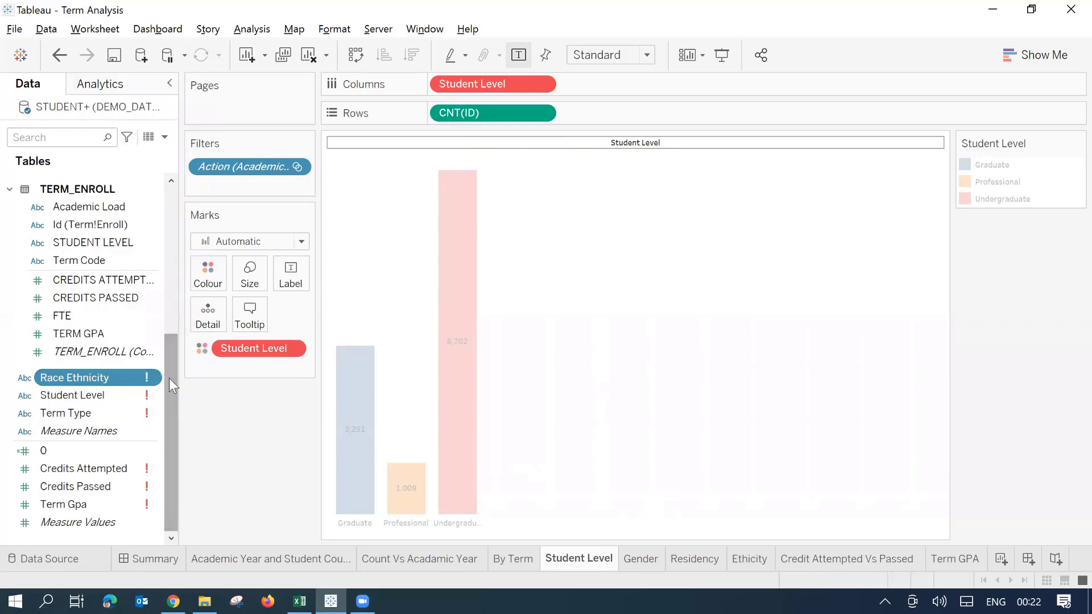
left_click_drag(169, 377, 167, 202)
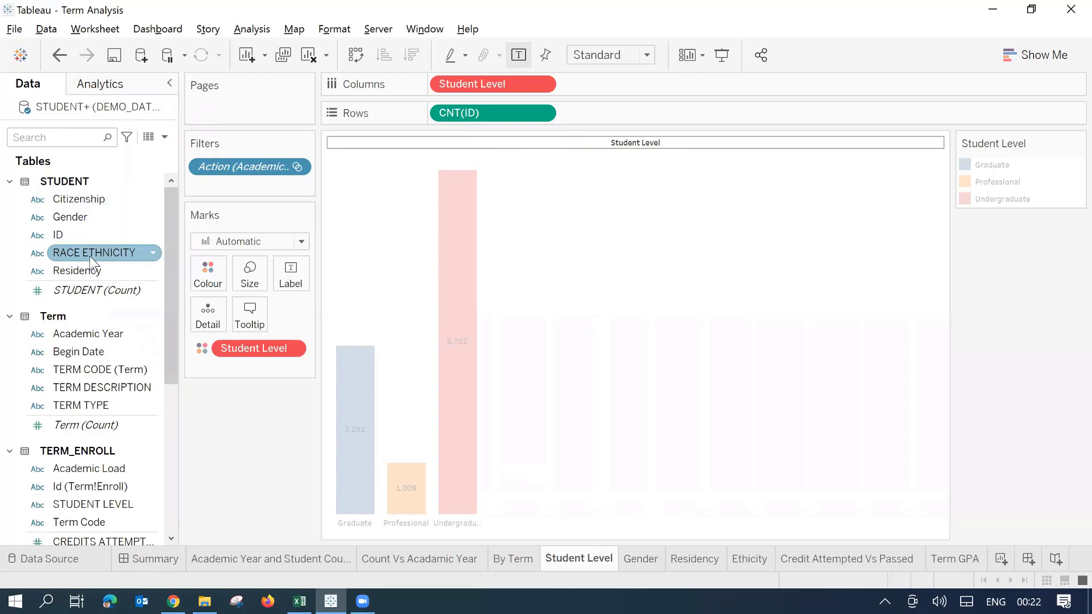
left_click_drag(172, 265, 189, 212)
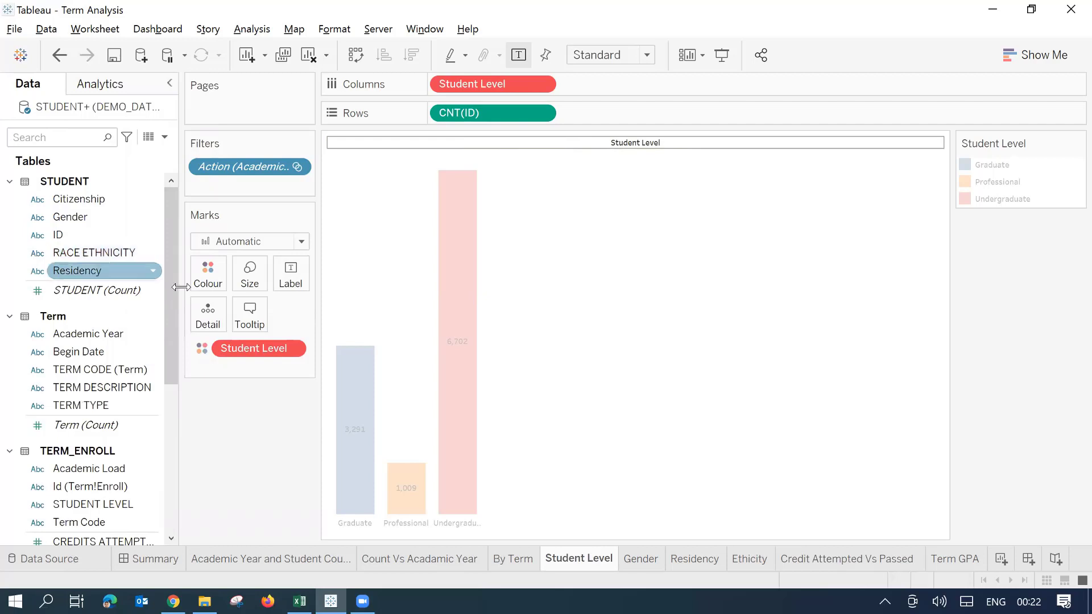
left_click_drag(183, 314, 194, 483)
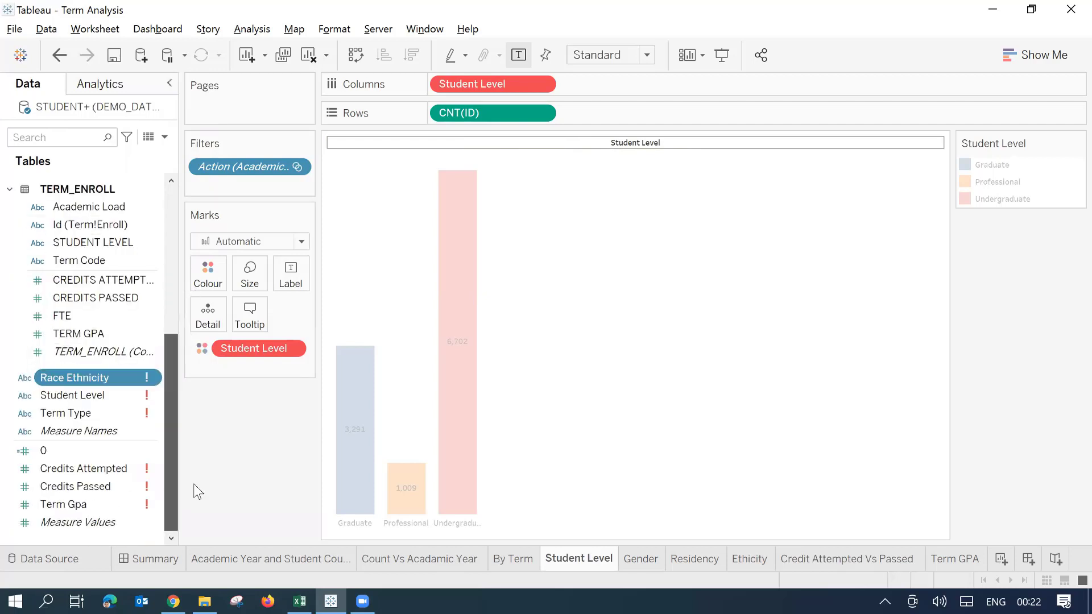
Step: Replace all references to Race Ethnicity with the new RACE ETHNICITY field
right_click(75, 377)
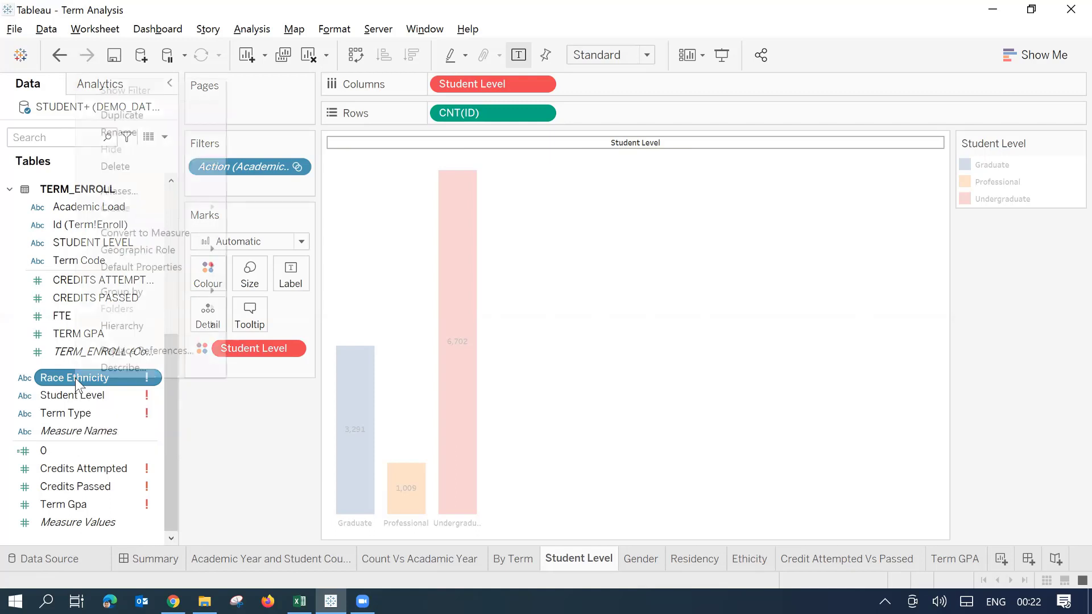
left_click(117, 347)
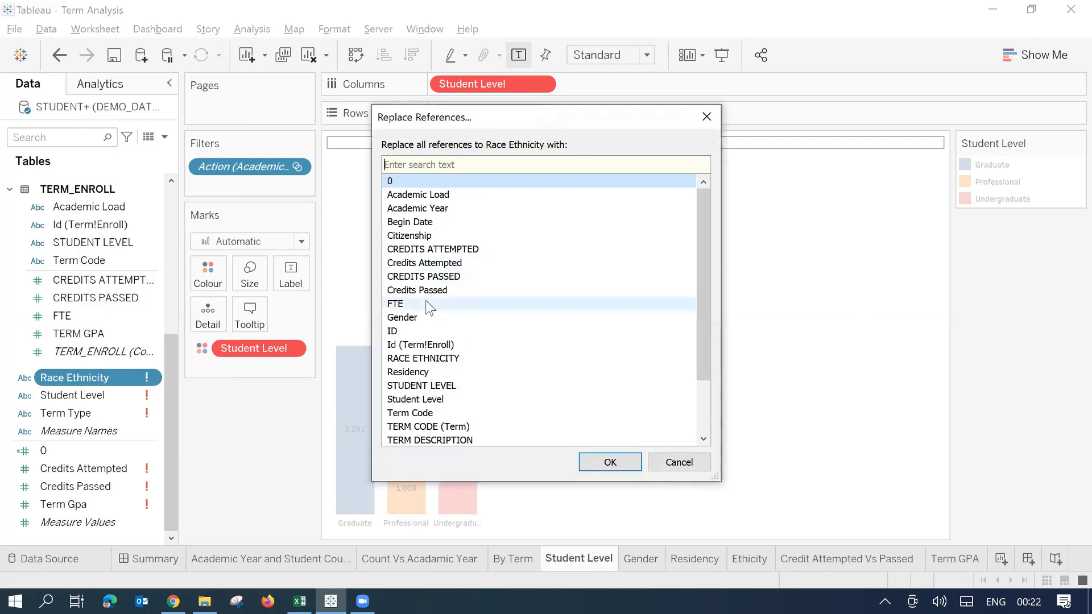
left_click(399, 361)
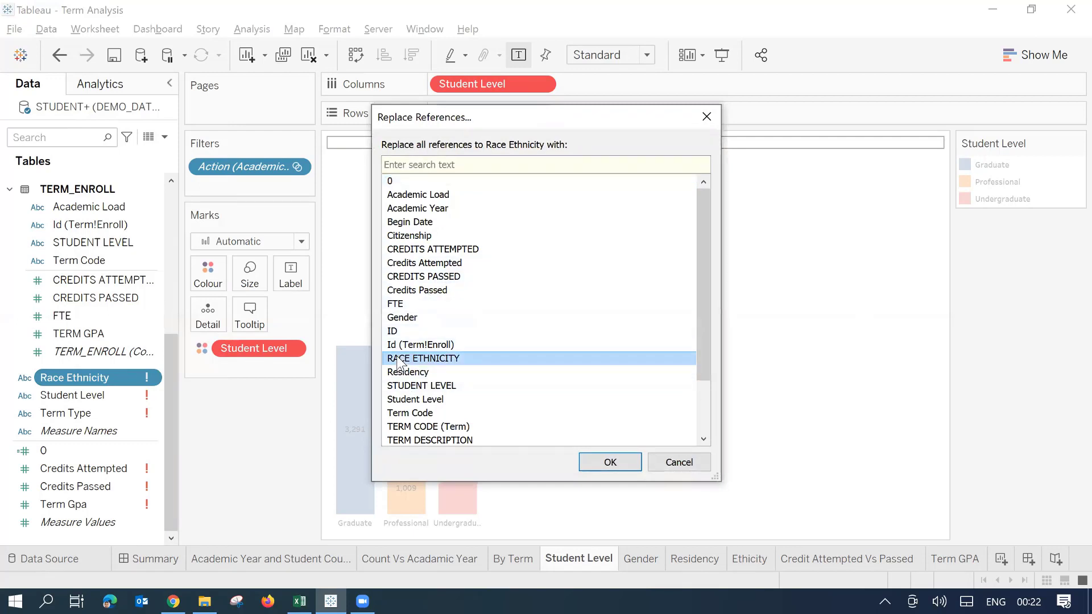
left_click(594, 470)
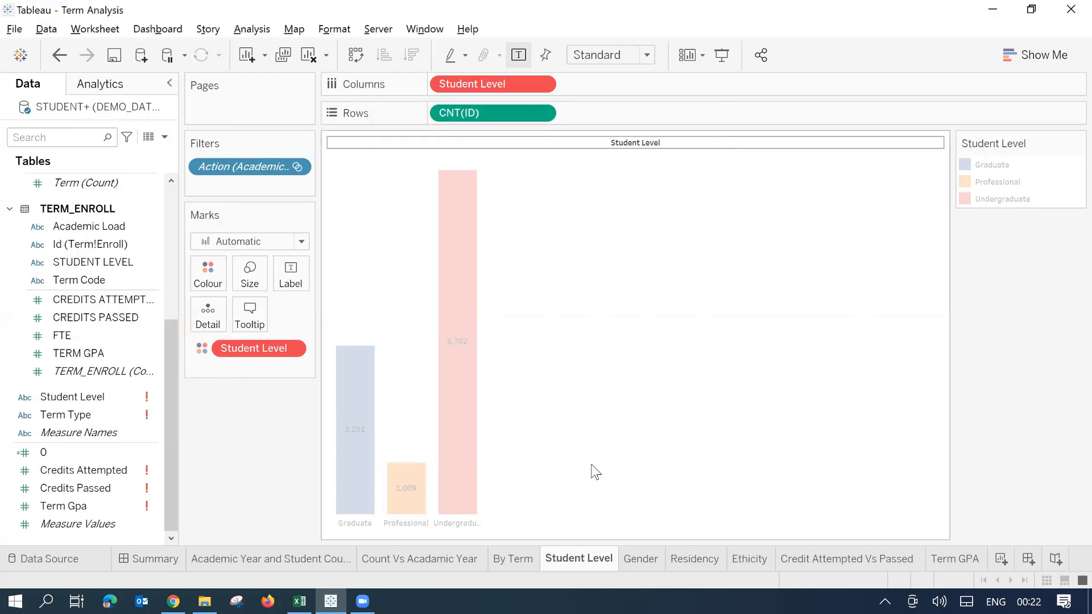
Step: Select the broken Student Level field in the Data pane
left_click(80, 396)
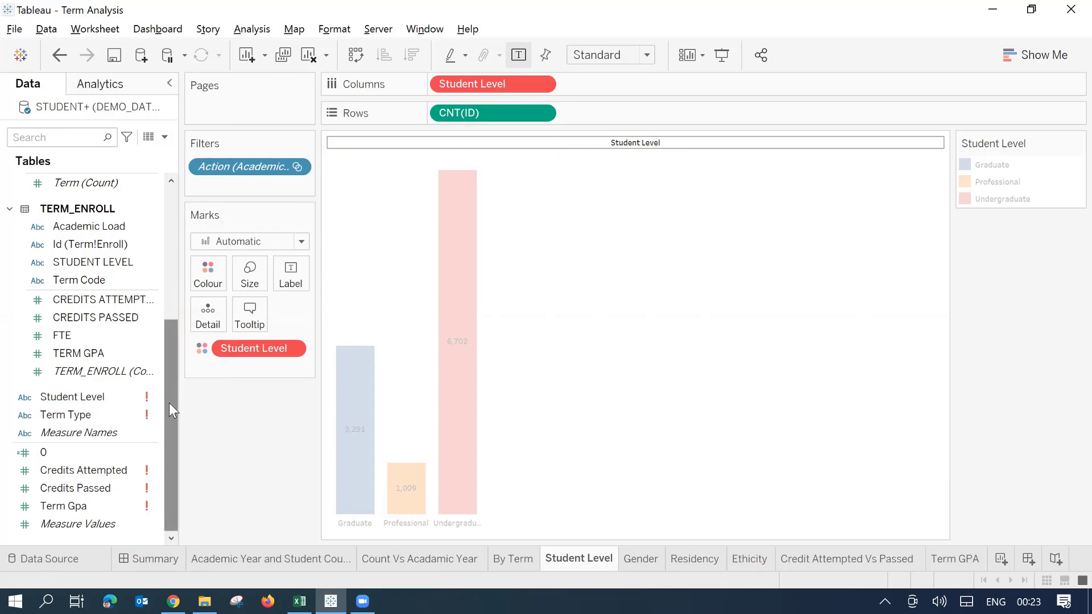
scroll(147, 267, "up", 5)
scroll(148, 341, "down", 5)
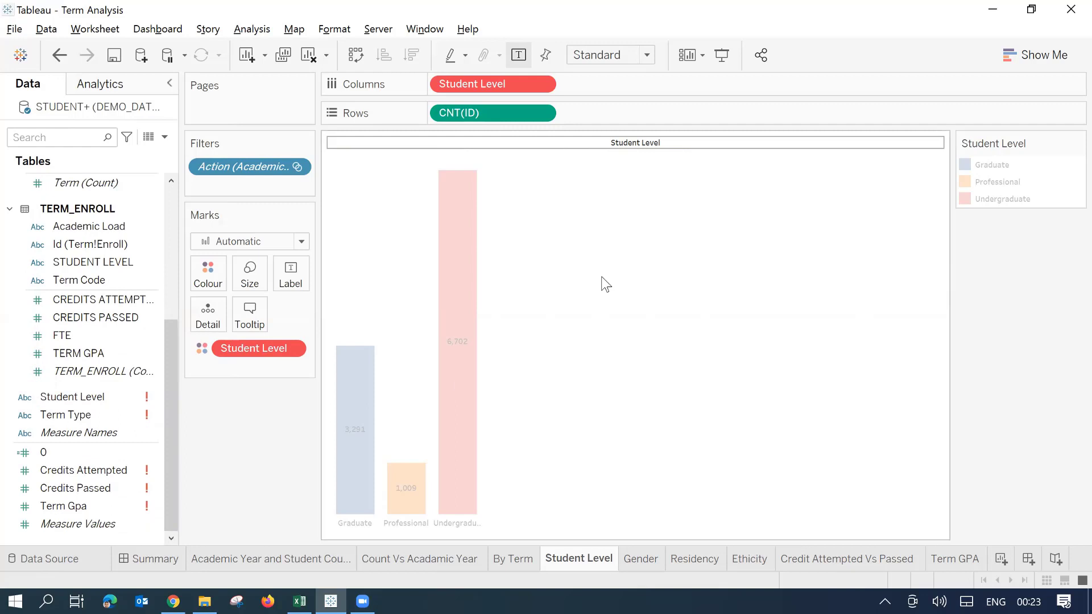
Step: Replace the broken Student Level field's references with STUDENT LEVEL, restoring the chart colours
left_click(72, 395)
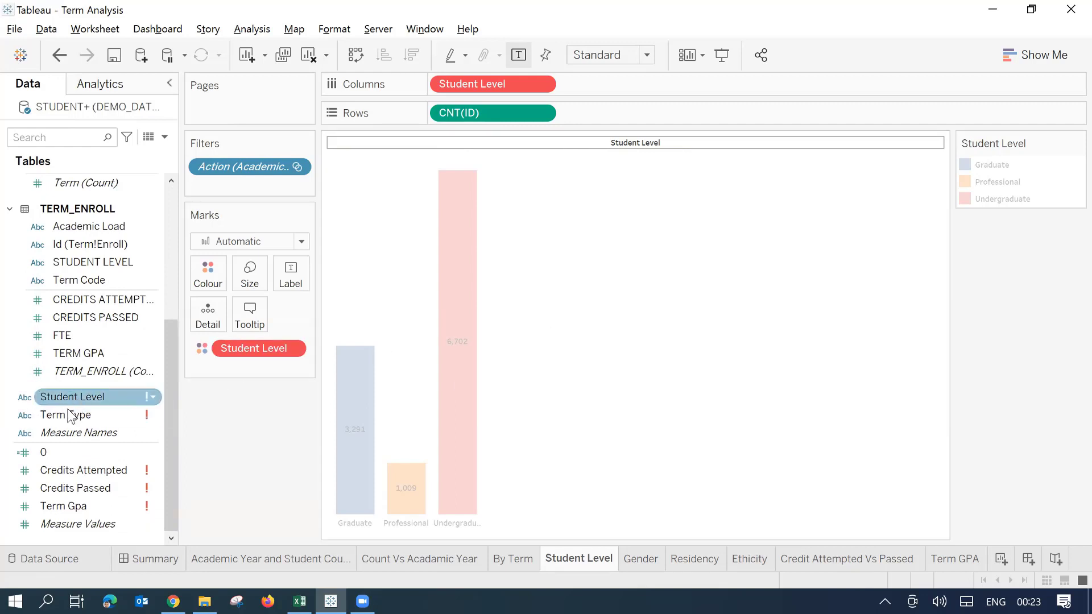
mouse_move(58, 399)
left_mouse_down()
mouse_move(244, 362)
mouse_move(244, 349)
left_mouse_up()
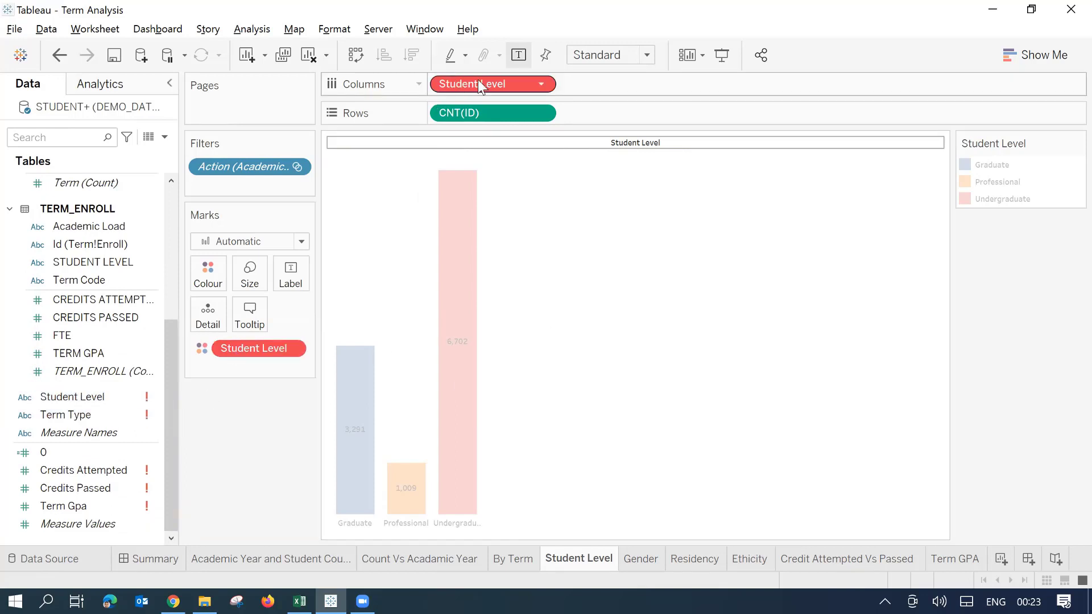
right_click(70, 398)
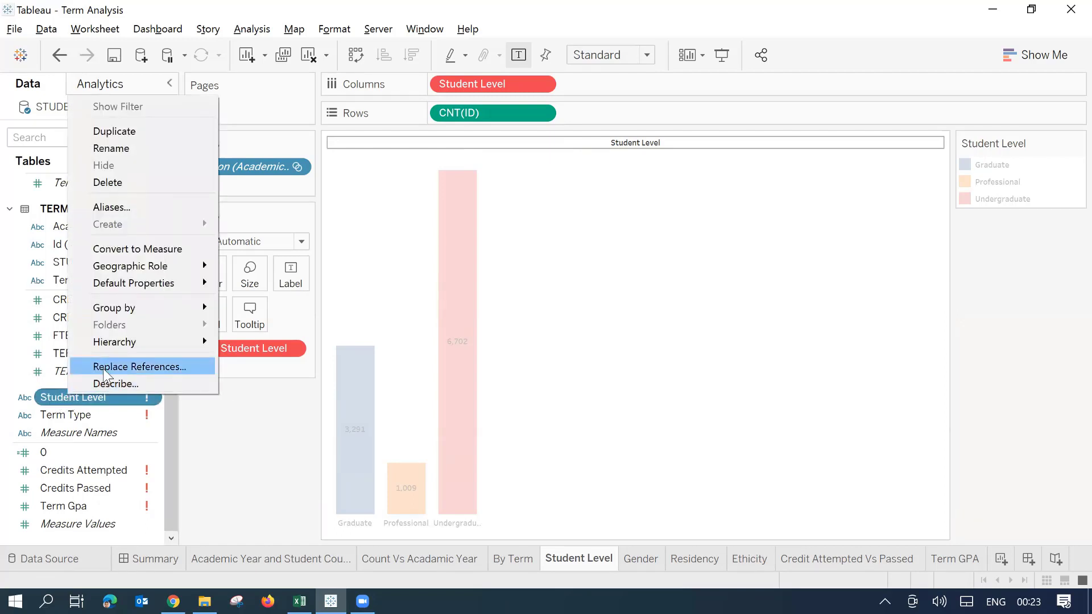
left_click(106, 367)
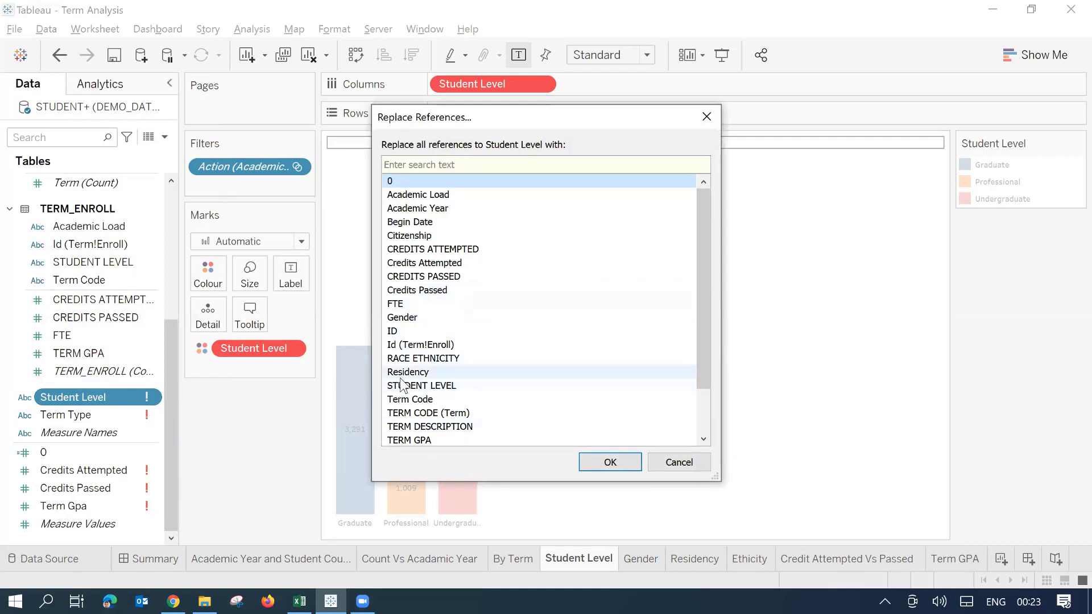
left_click(401, 389)
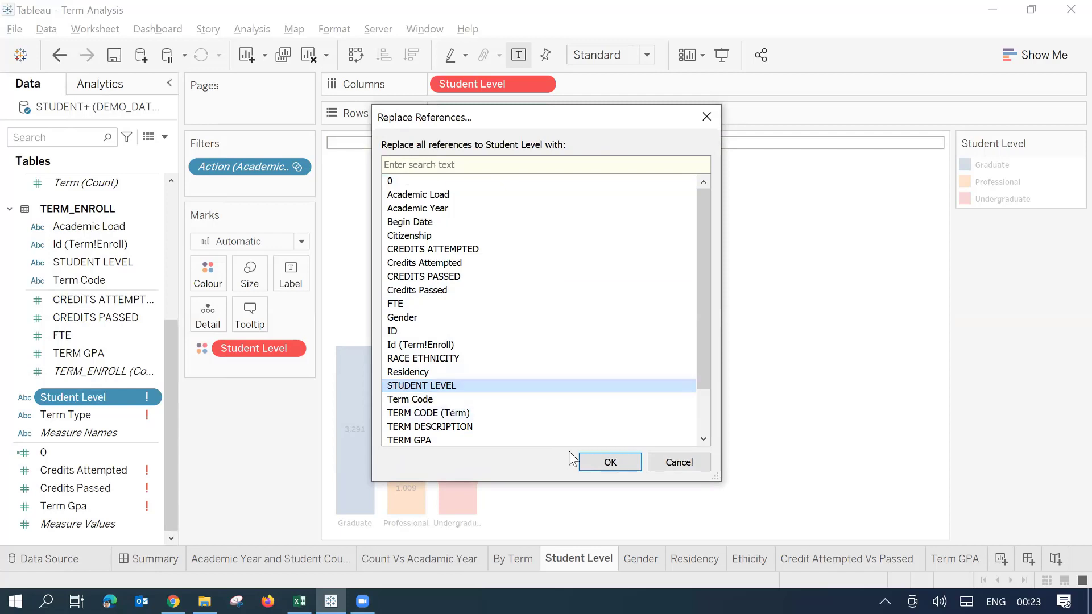
left_click(590, 460)
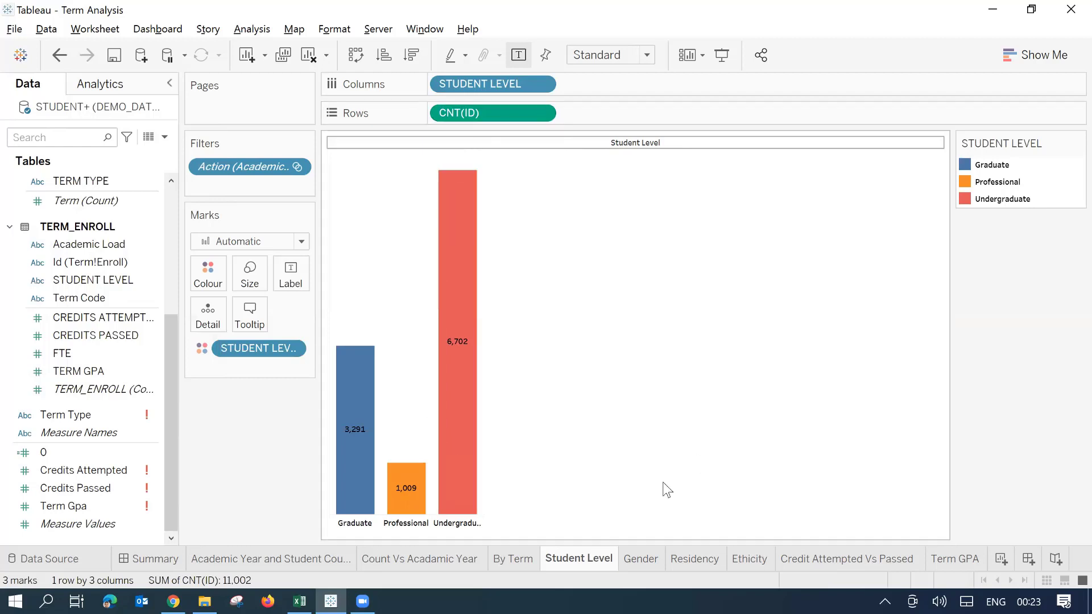
Step: Replace Term Type references with TERM TYPE so the chart shows Graduate, Professional and Undergraduate counts
right_click(60, 415)
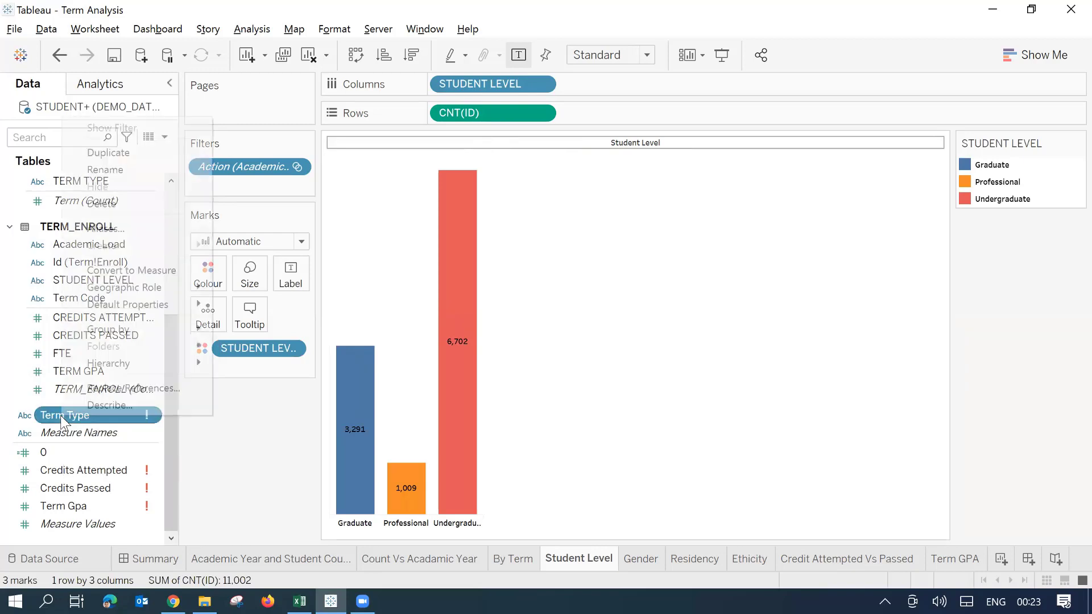
left_click(110, 388)
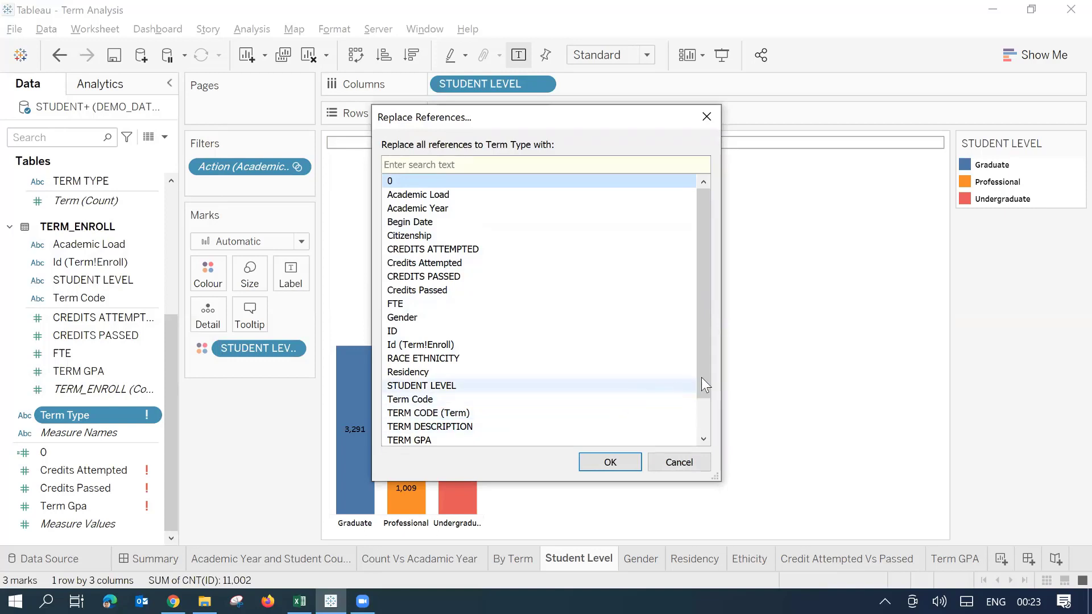
left_click_drag(704, 363, 704, 401)
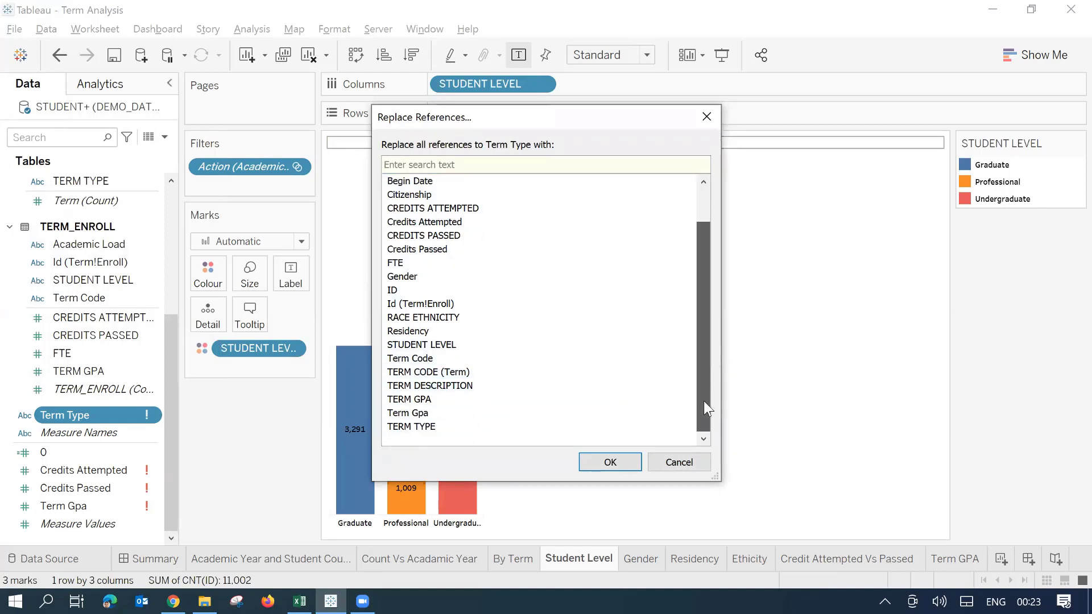
left_click(407, 428)
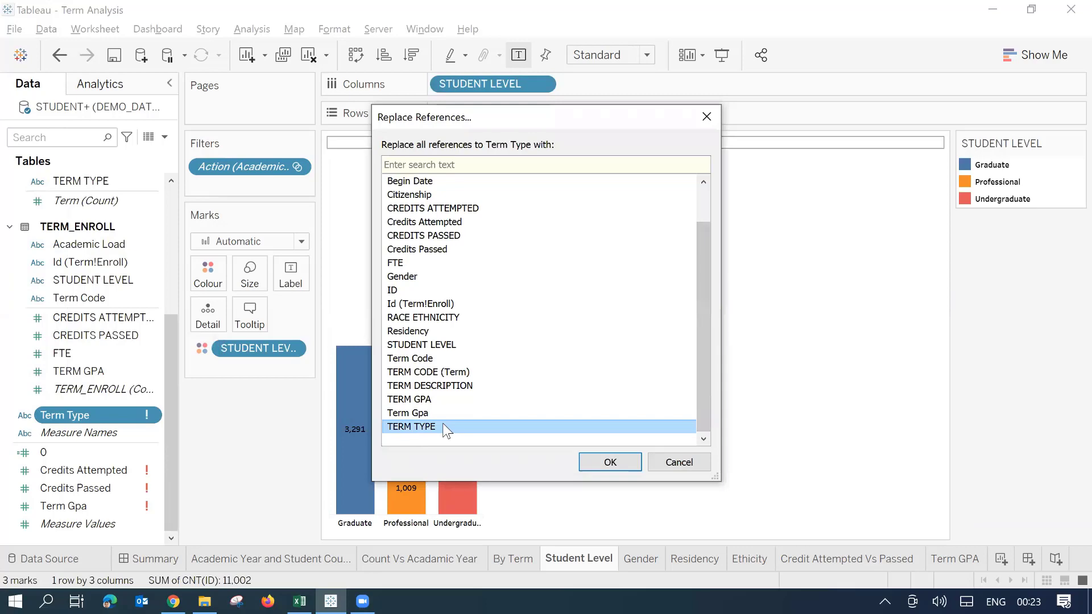
left_click(605, 463)
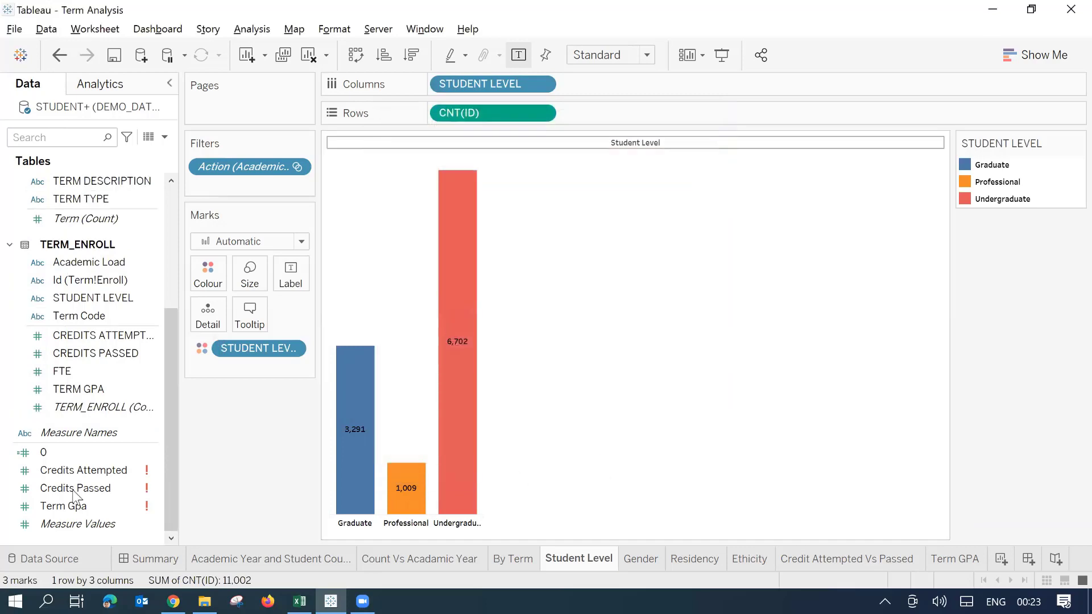
left_click_drag(172, 428, 171, 455)
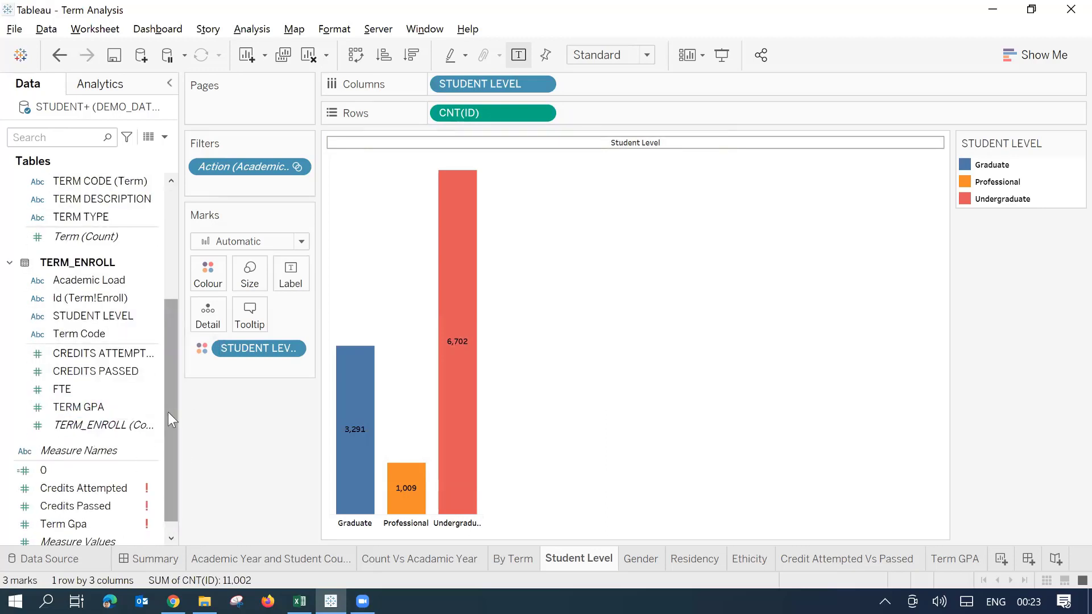
left_click_drag(169, 411, 183, 268)
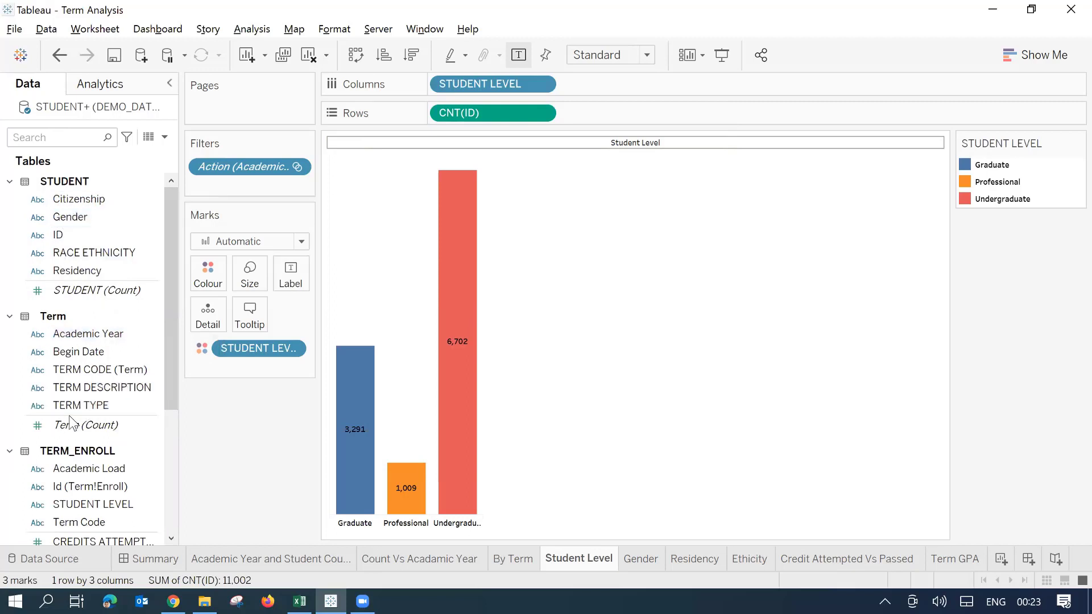
left_click_drag(170, 384, 170, 514)
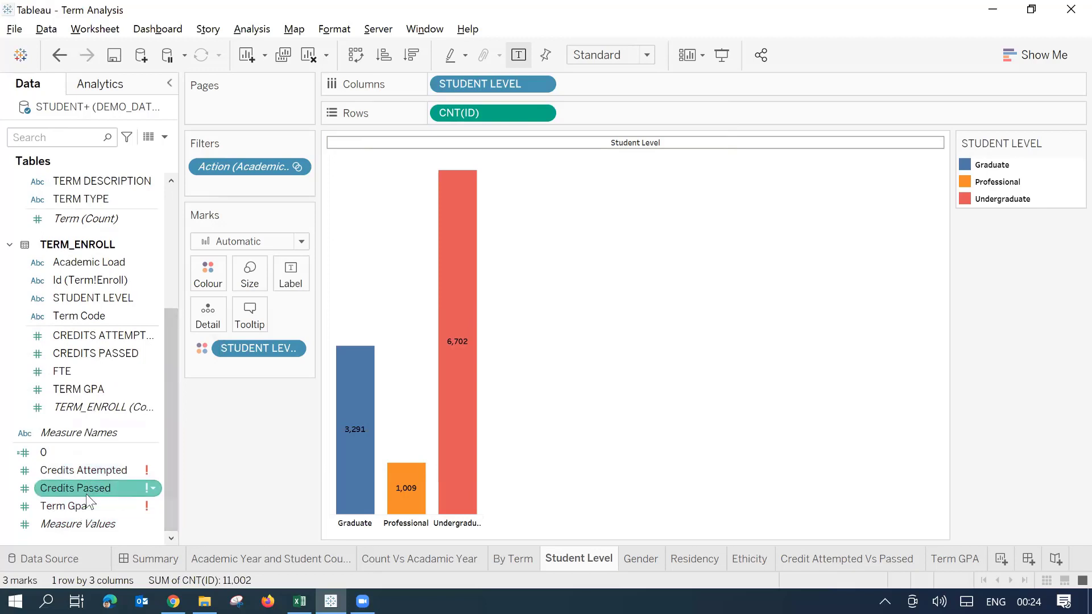
Step: Replace the broken Credits Attempted field's references with CREDITS ATTEMPTED
mouse_move(86, 494)
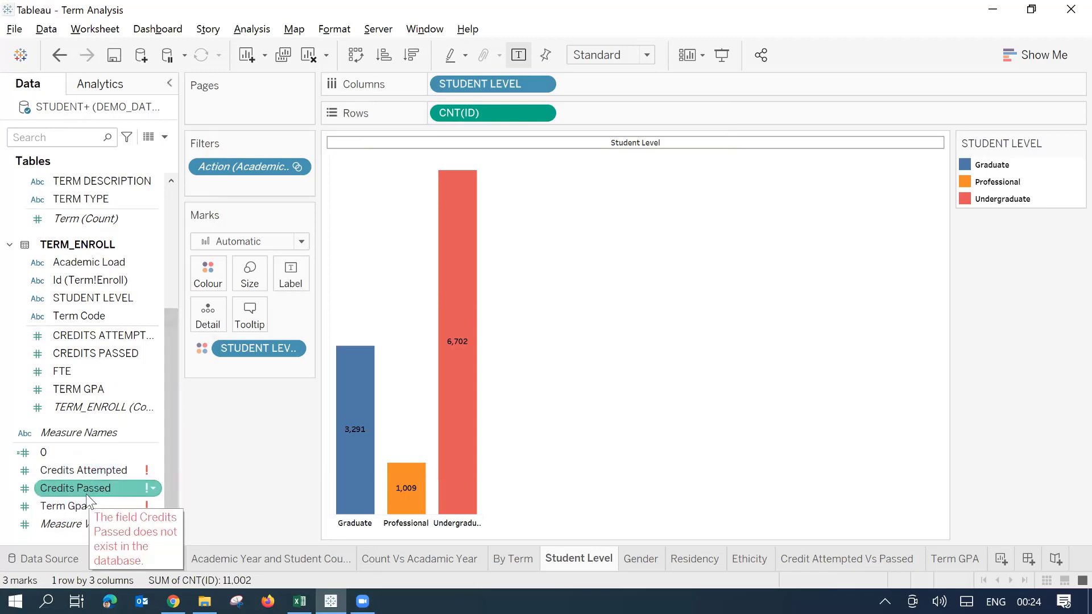
mouse_move(82, 471)
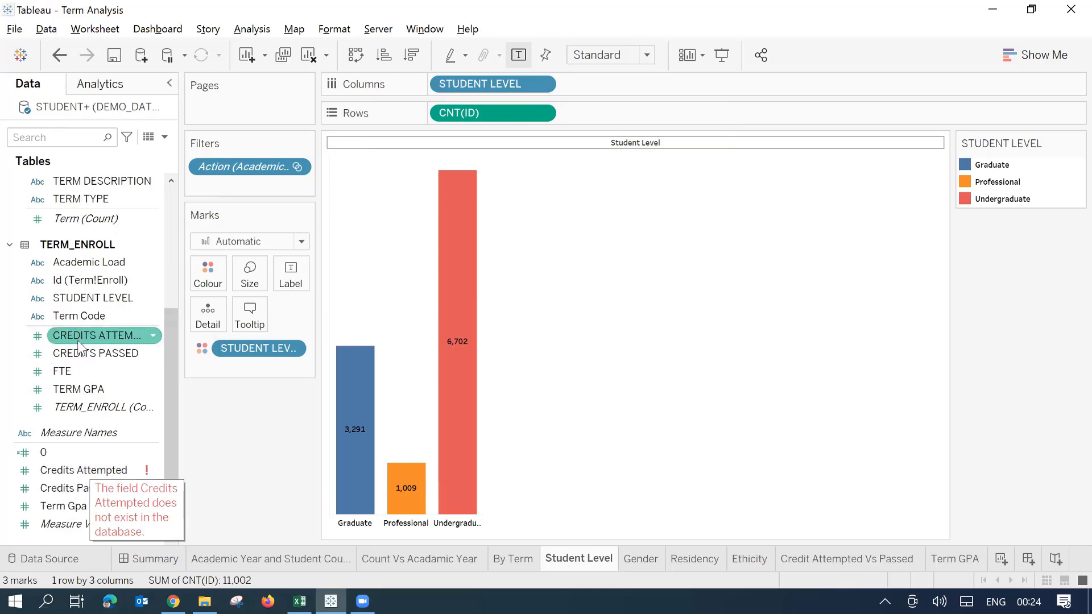
right_click(105, 468)
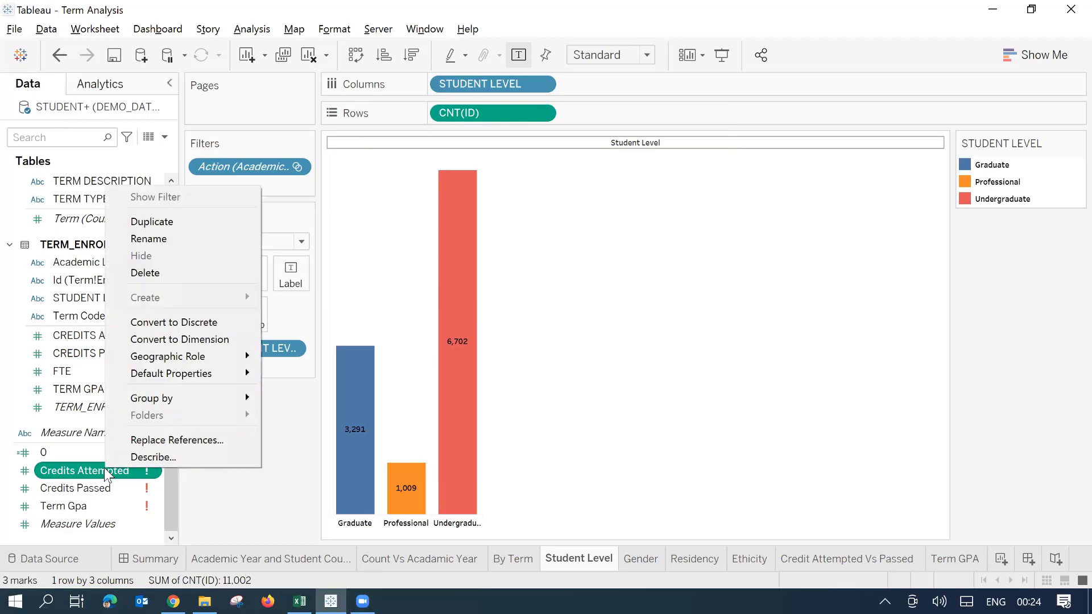
left_click(172, 441)
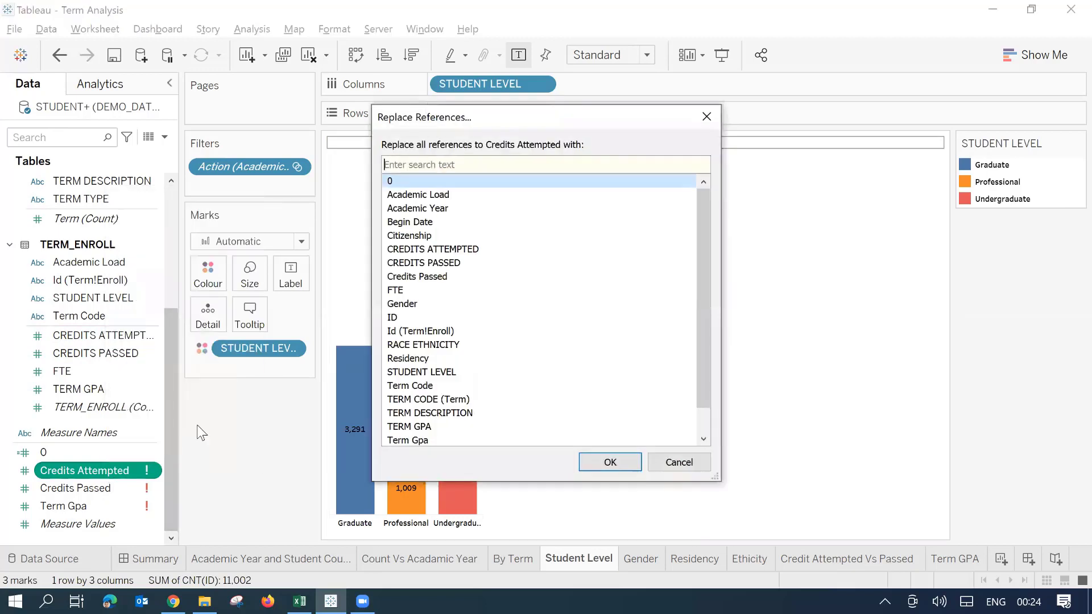
left_click(420, 250)
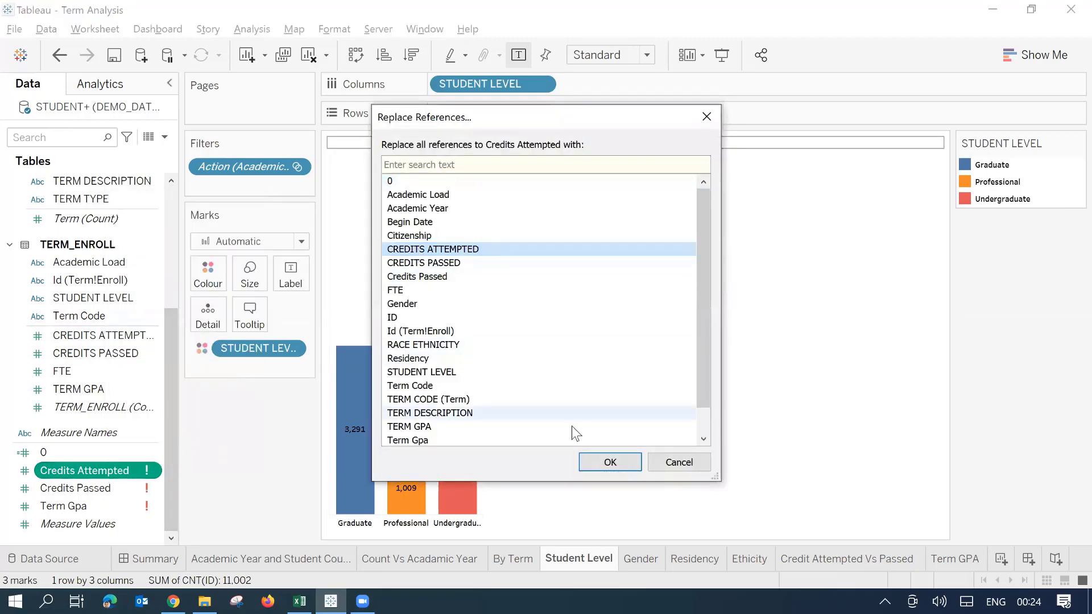
left_click(606, 463)
key("Delete")
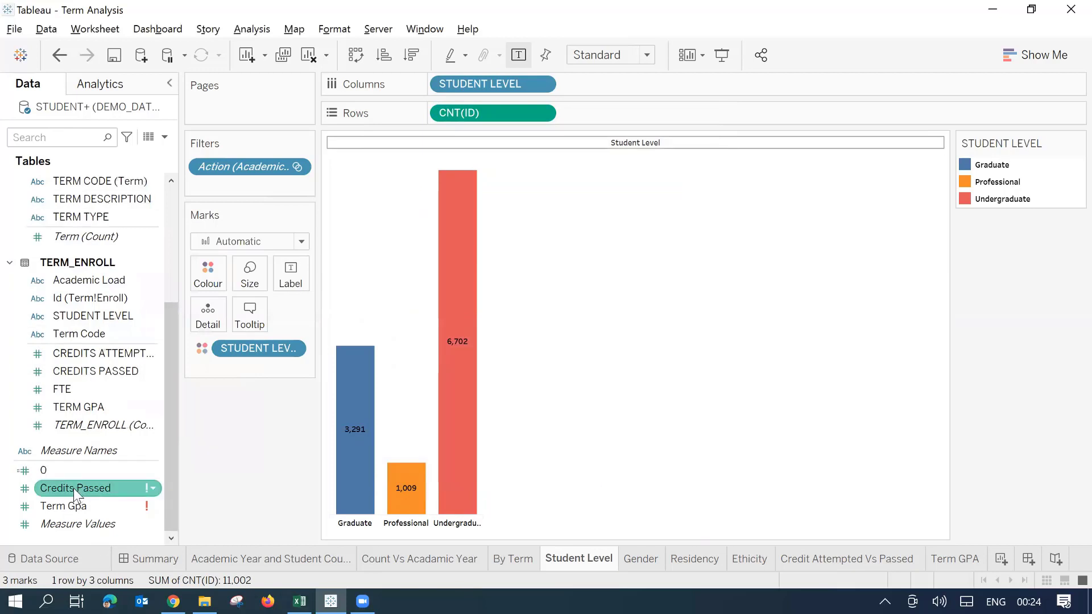
Step: Replace the broken Credits Passed field's references with CREDITS PASSED
right_click(67, 484)
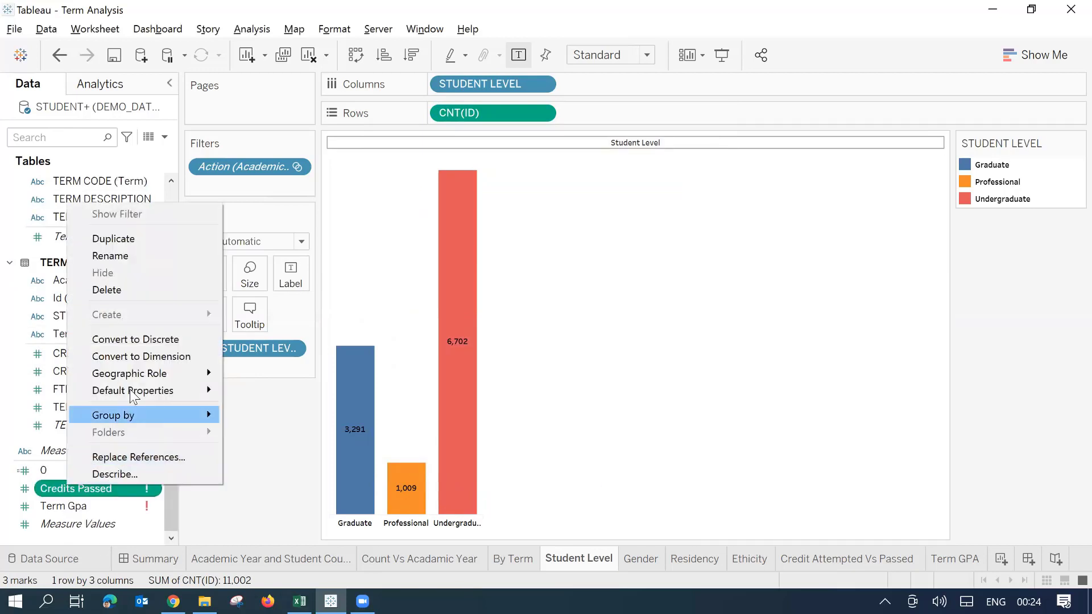
left_click(137, 457)
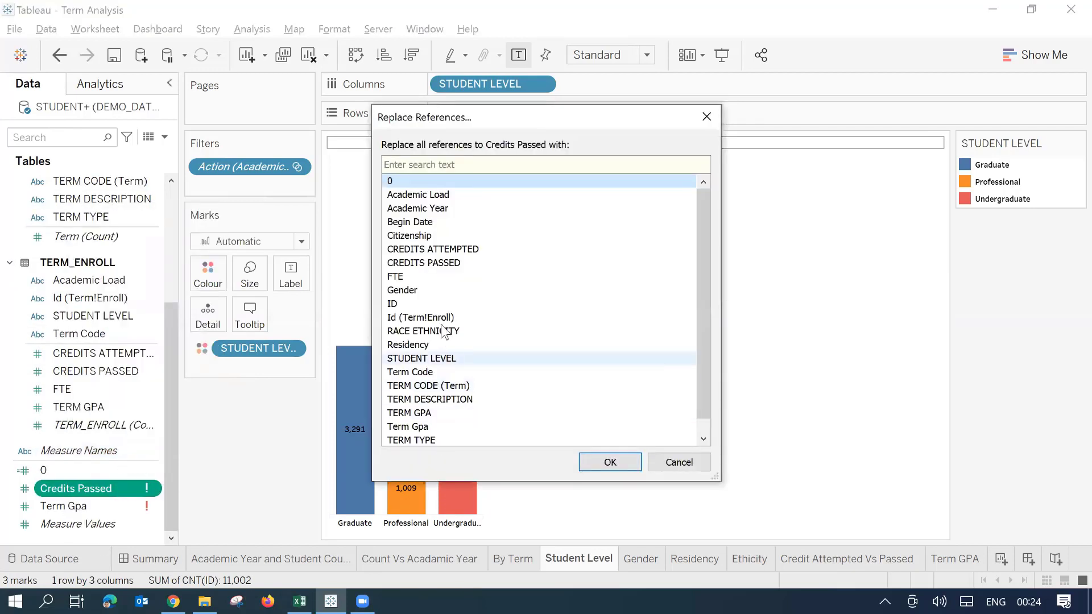
left_click(401, 265)
left_click(597, 461)
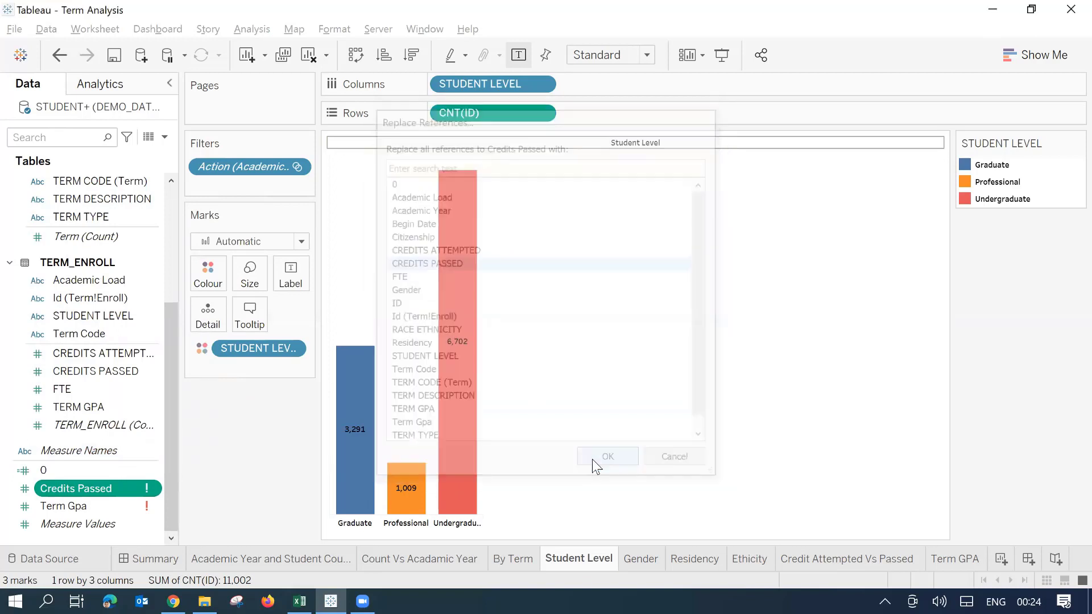
Step: Replace the broken Term Gpa field's references with TERM GPA
left_click(70, 506)
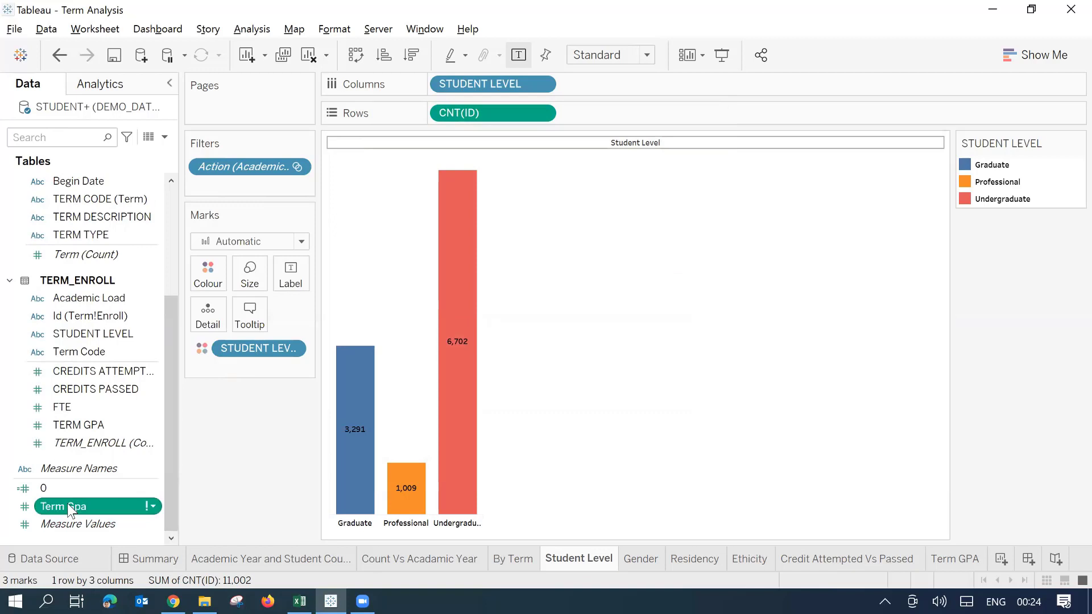
right_click(70, 507)
left_click(125, 476)
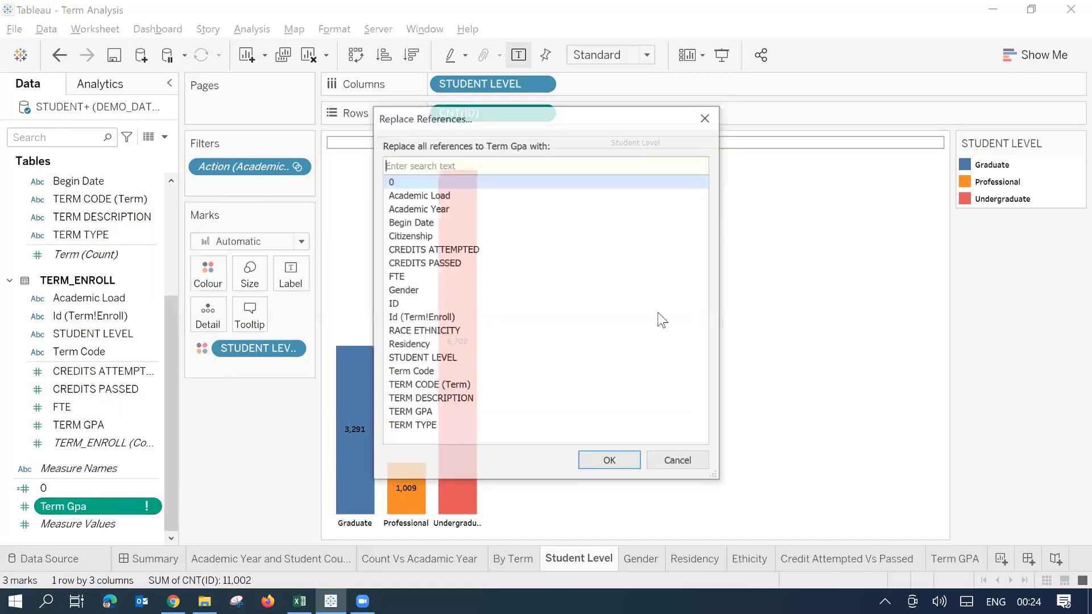
left_click(409, 411)
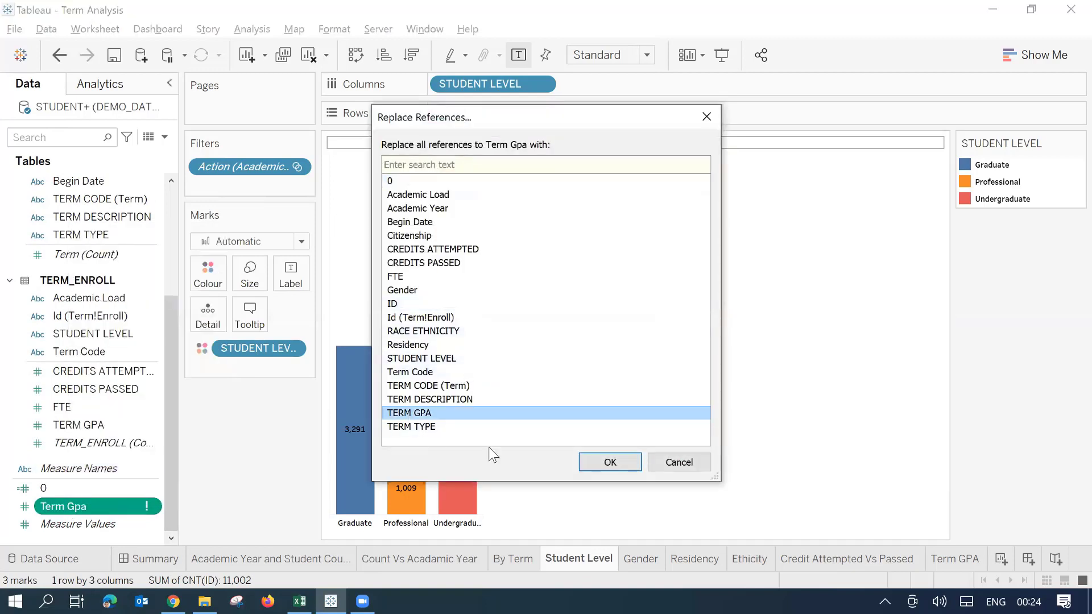
left_click(609, 462)
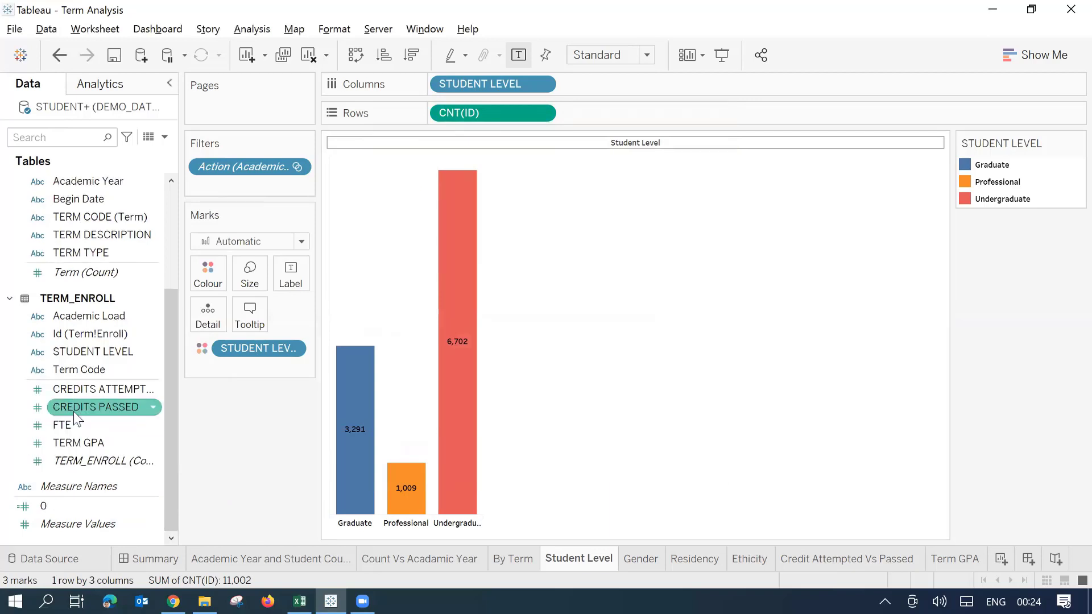
left_click_drag(172, 454, 188, 504)
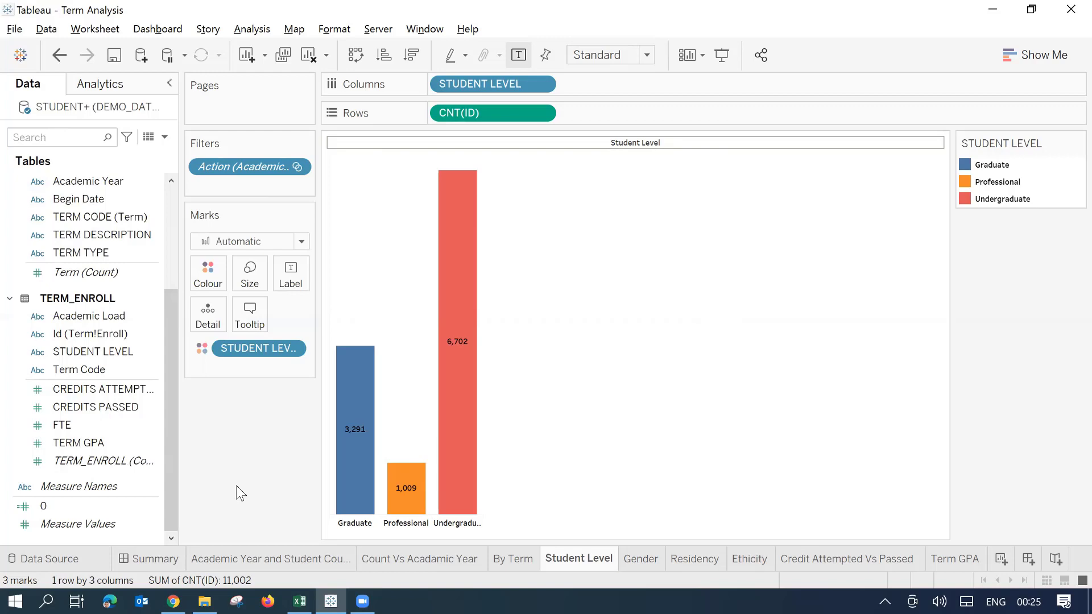
Step: Show the Summary dashboard in presentation mode with all charts restored
left_click(143, 558)
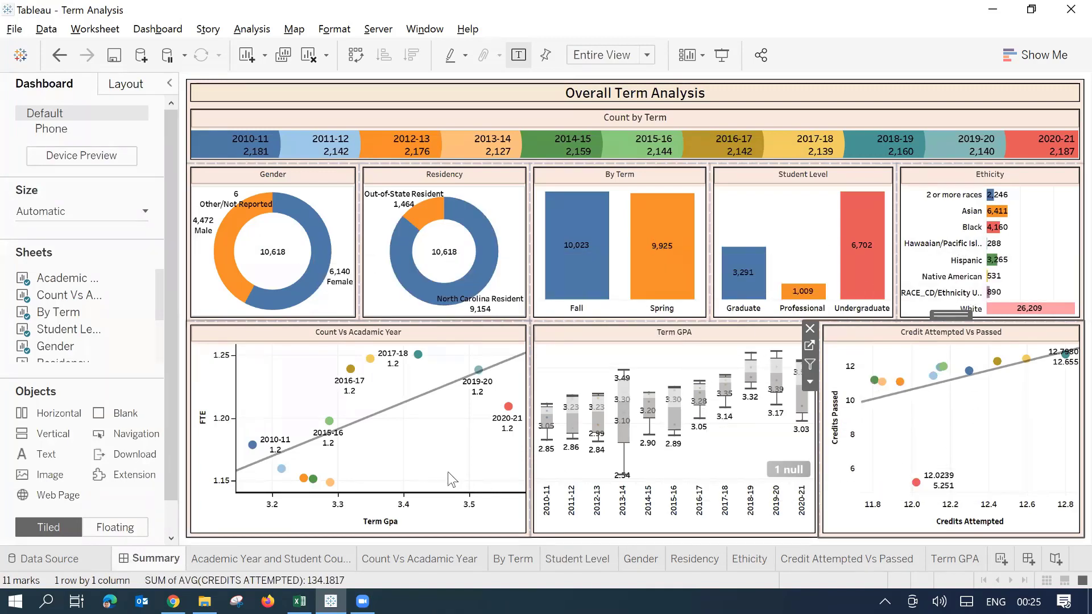
left_click(721, 55)
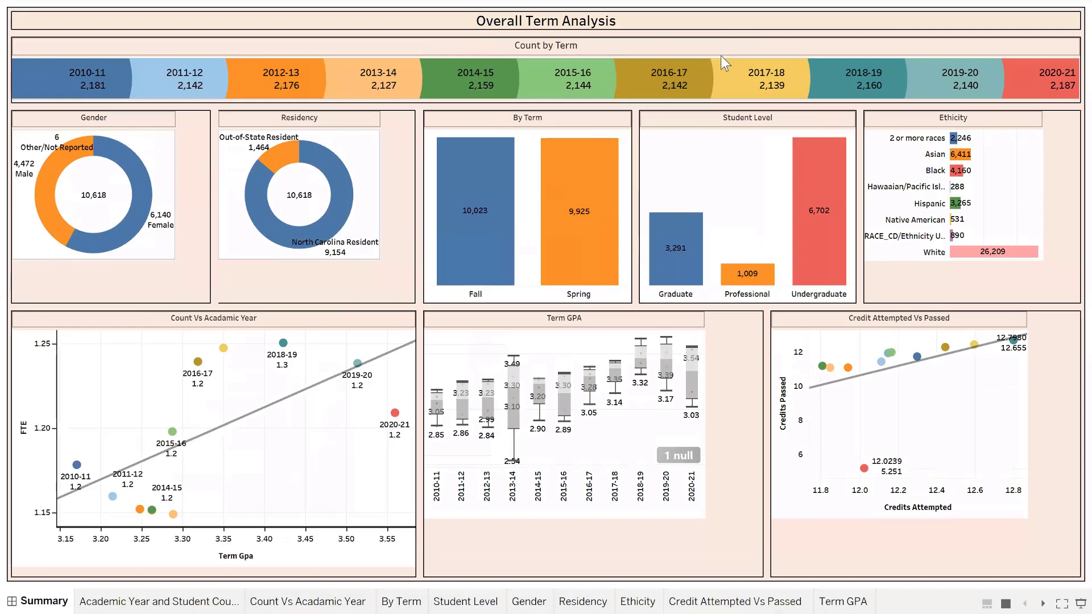